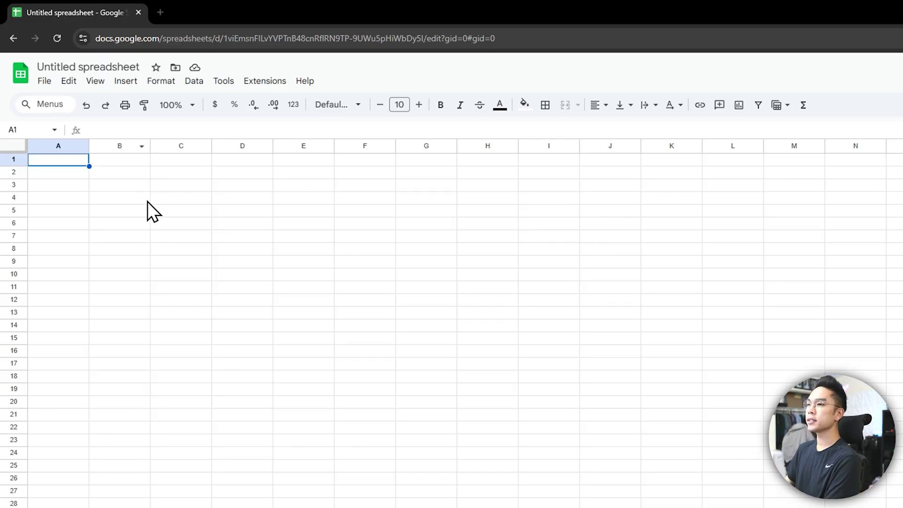
Label A1 and B1 as Date and Total Due.
type("Date")
key("Tab")
type("Total Due")
key("Return")
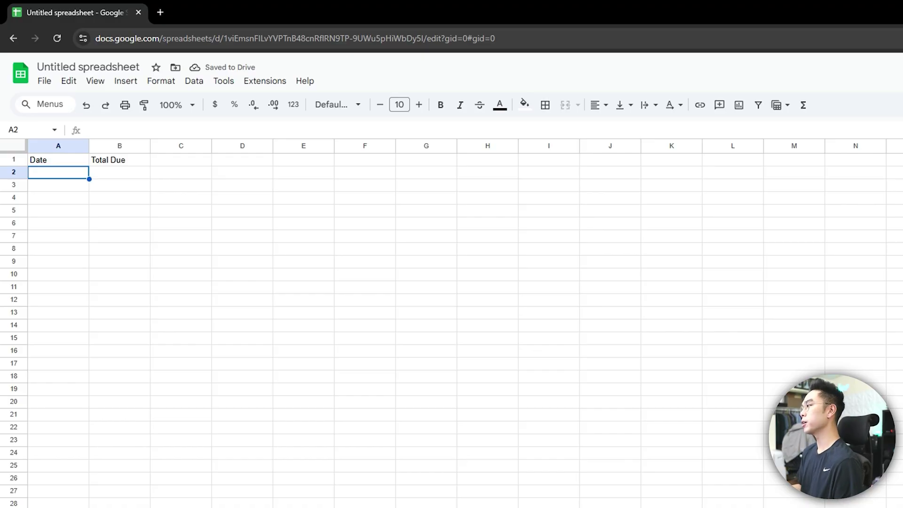
Add debt headers Credit Card 1 in C1, Credit Card 2 in F1 and Car Loan in I1.
left_click(119, 160)
left_click(180, 159)
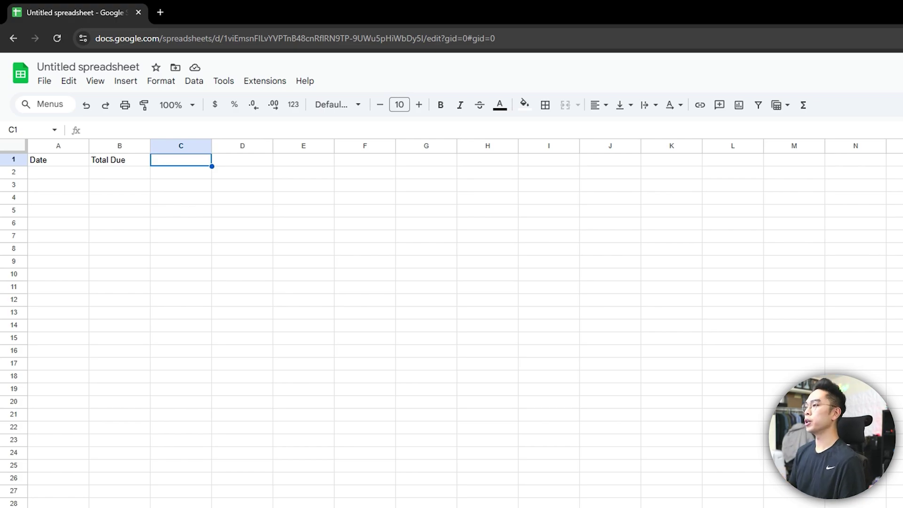
type("Credit Card 1")
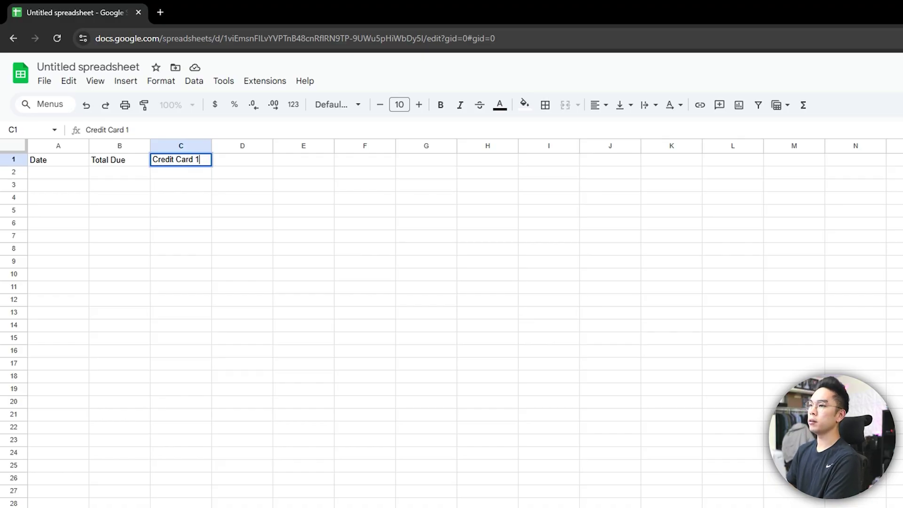
key("Tab")
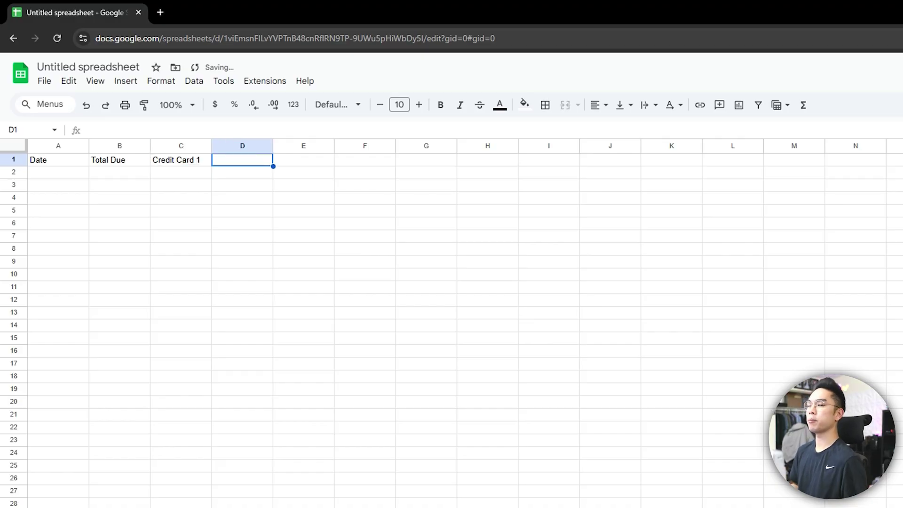
key("Left")
key("Right")
key("Right")
key("Right")
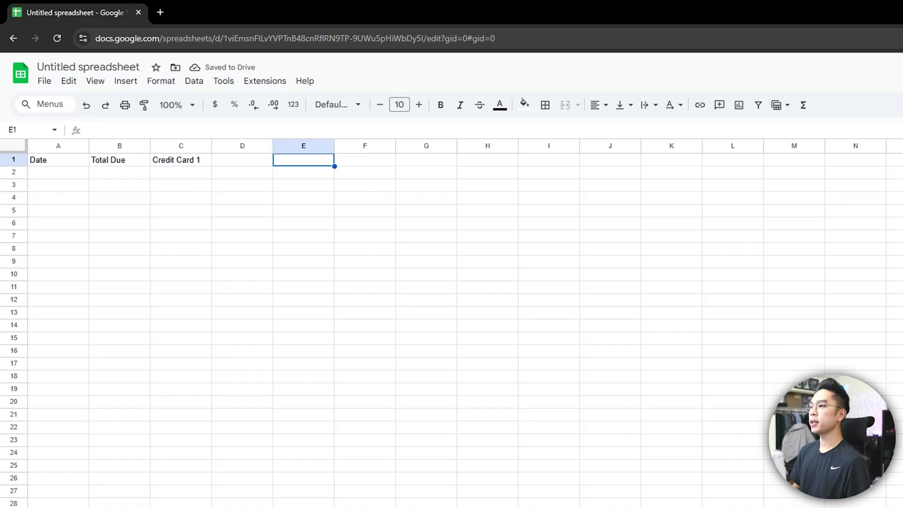
type("Credit CCa")
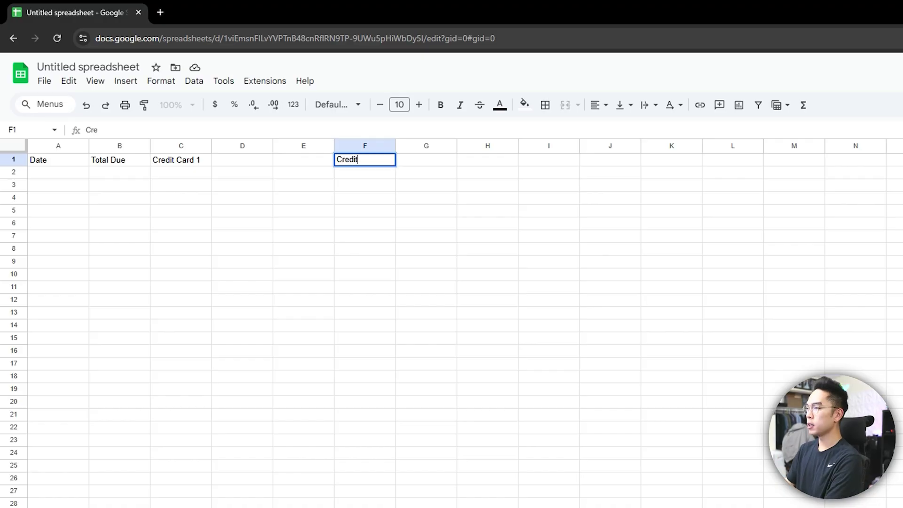
key("BackSpace")
key("BackSpace")
type("ard 2")
key("Return")
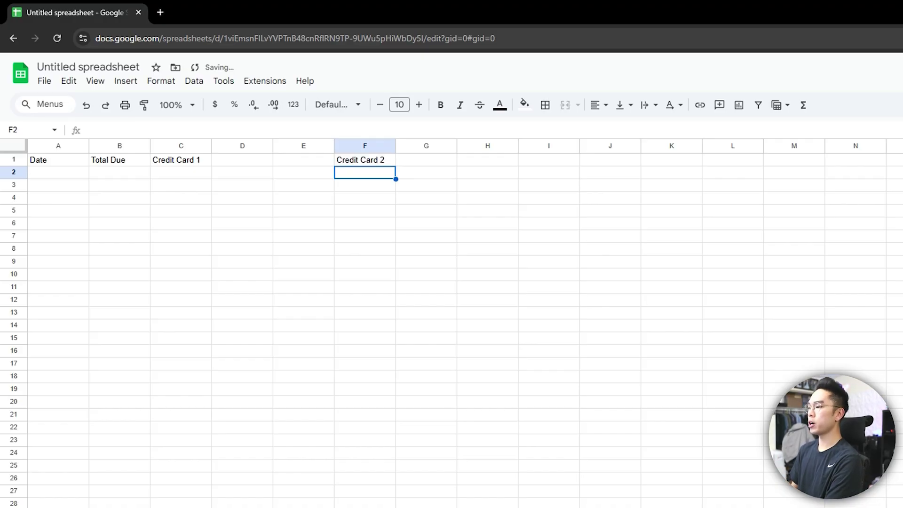
left_click(426, 160)
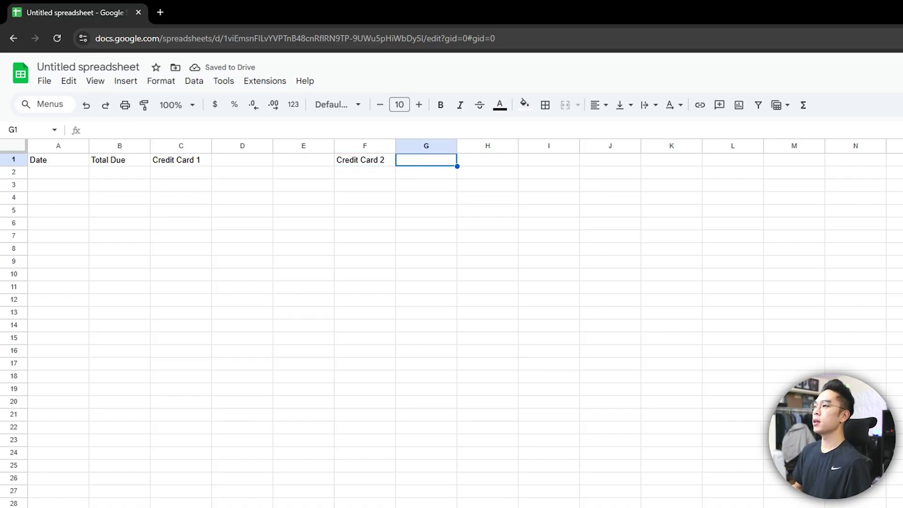
key("Right")
key("Right")
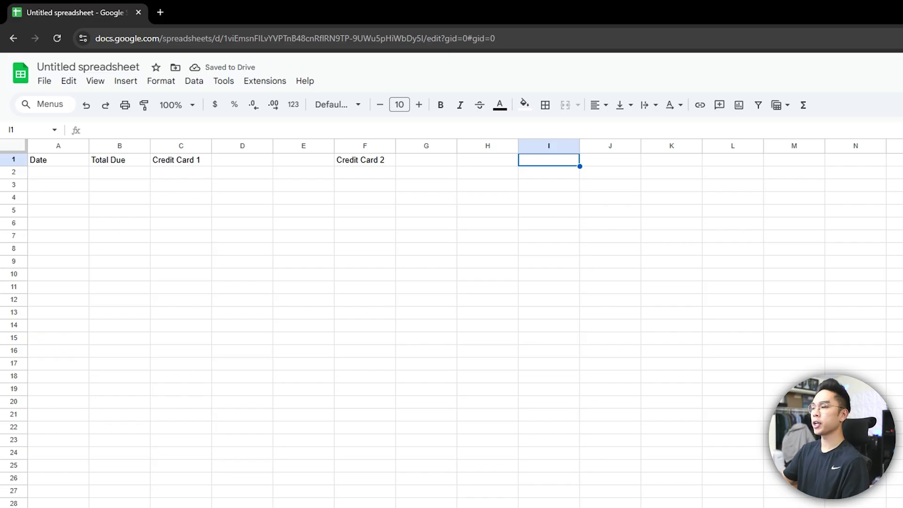
type("Car Loan")
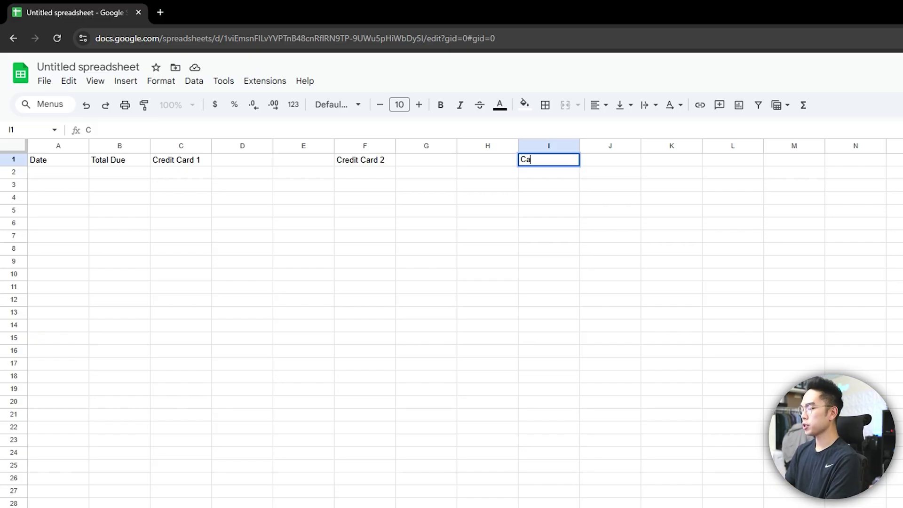
key("Return")
Label C2, D2 and E2 as Payment, Interest and Remaining Debt.
left_click(194, 174)
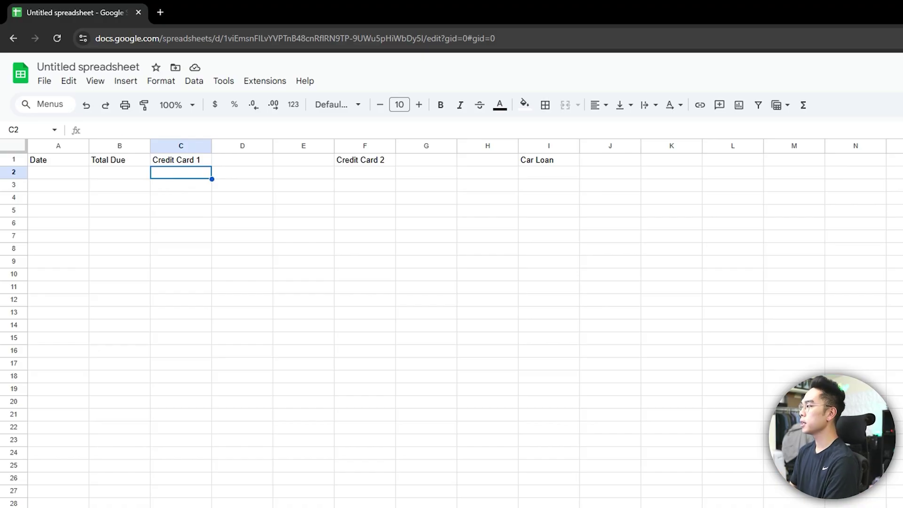
type("Payment")
key("Tab")
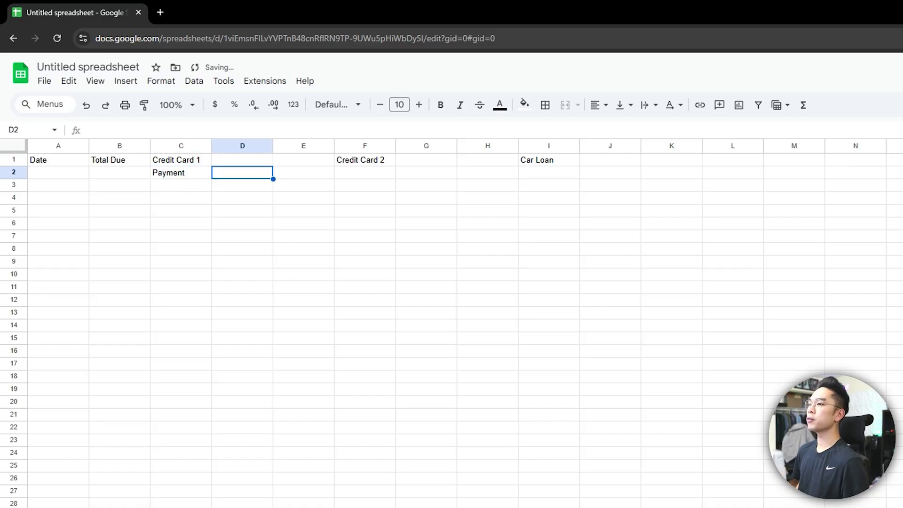
type("Interest")
key("Tab")
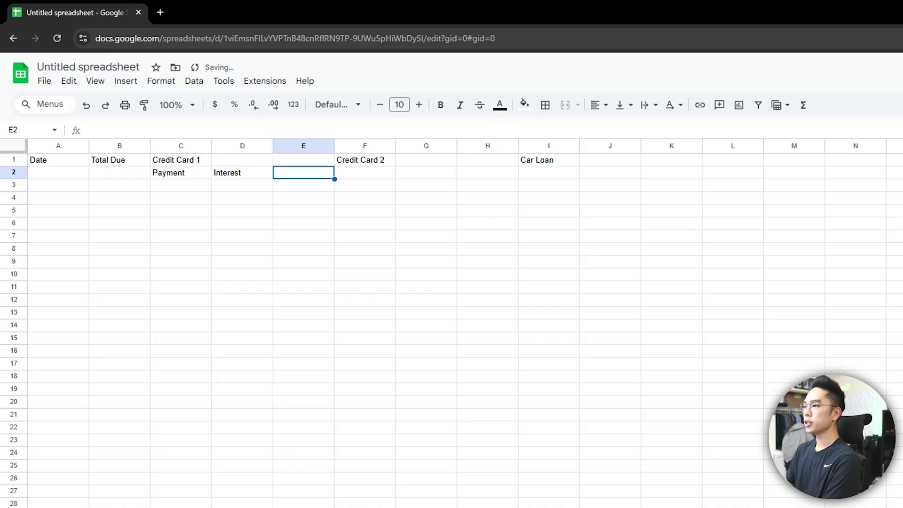
type("Re")
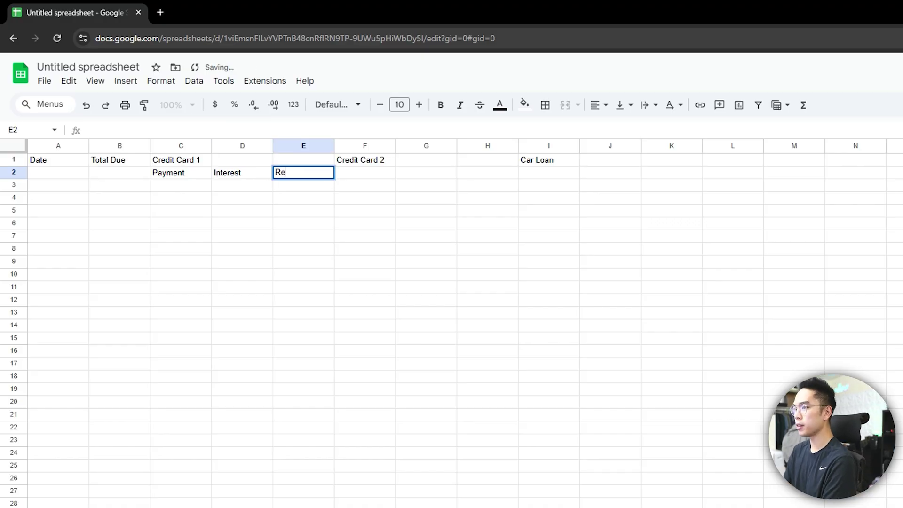
type("maining Debt")
key("Return")
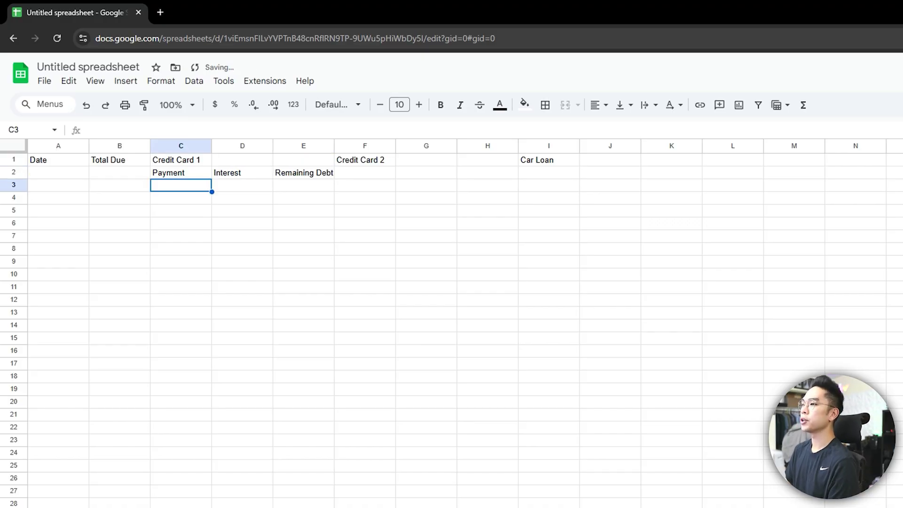
left_click(179, 174)
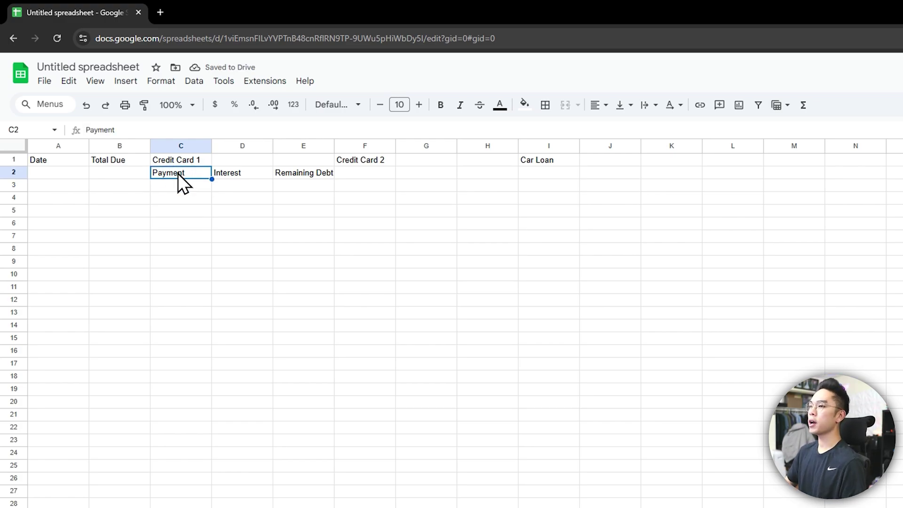
Format columns C and E as currency and enter $10,000.00 debt in E3 and $200.00 payment in C3.
left_click(179, 143)
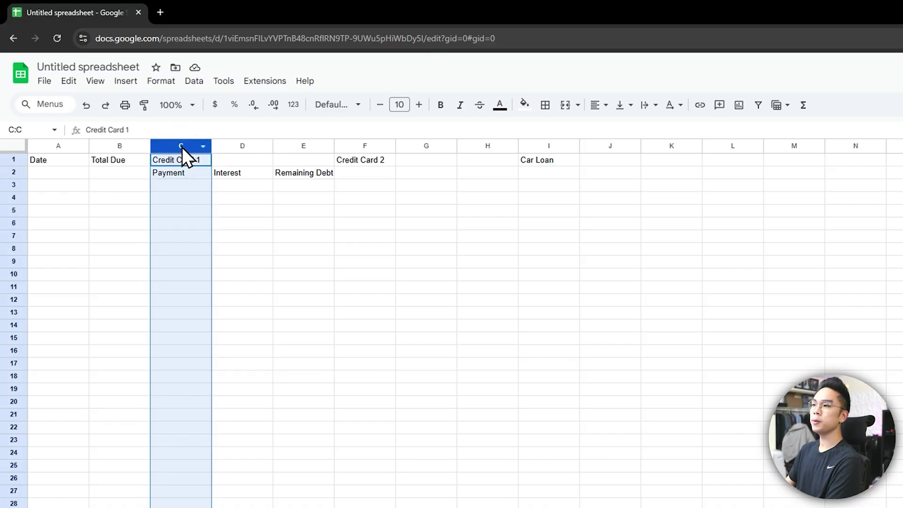
left_click(302, 147, "ctrl")
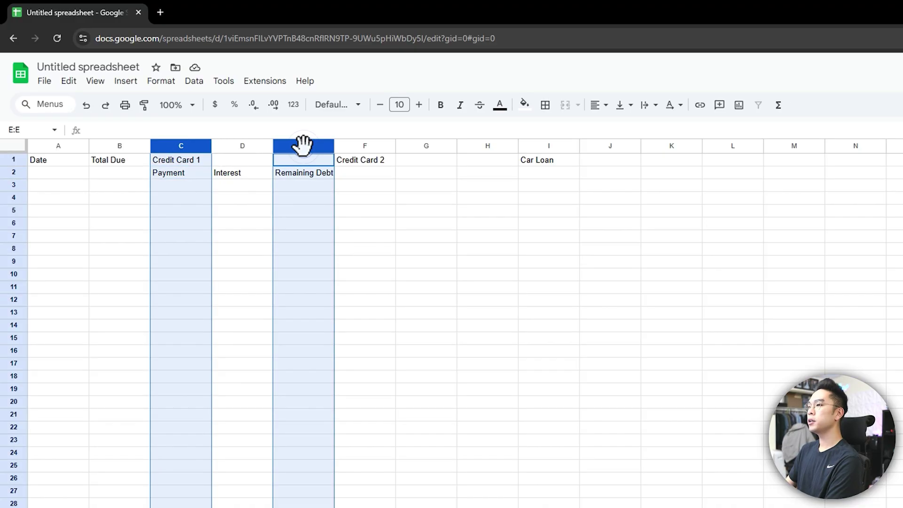
left_click(214, 104)
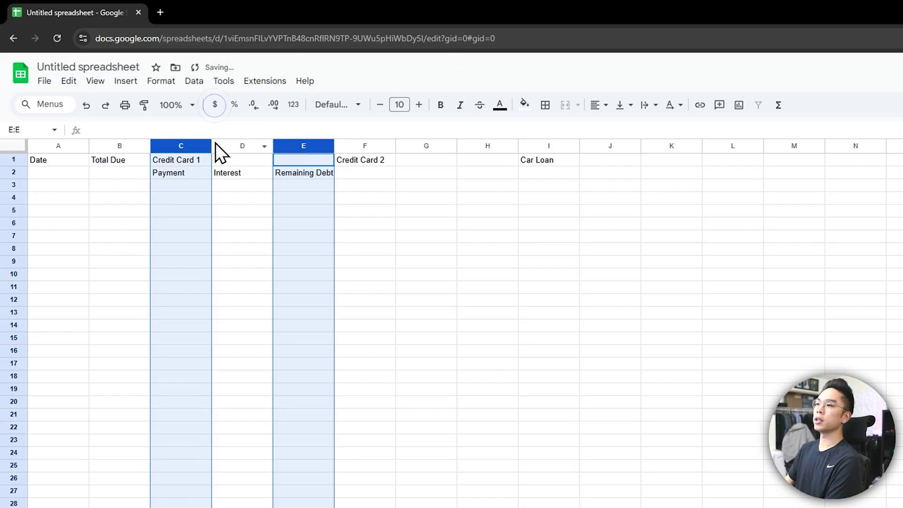
left_click(197, 185)
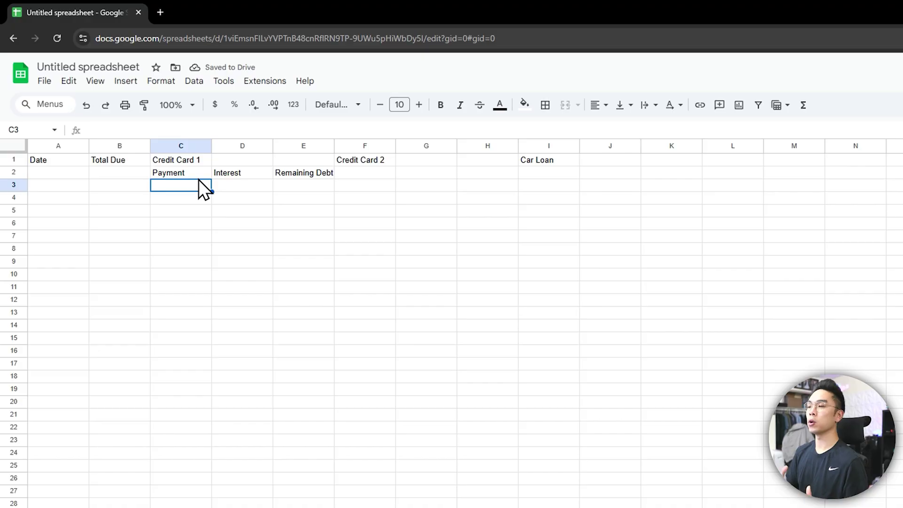
key("Right")
key("Right")
type("10,000")
key("Return")
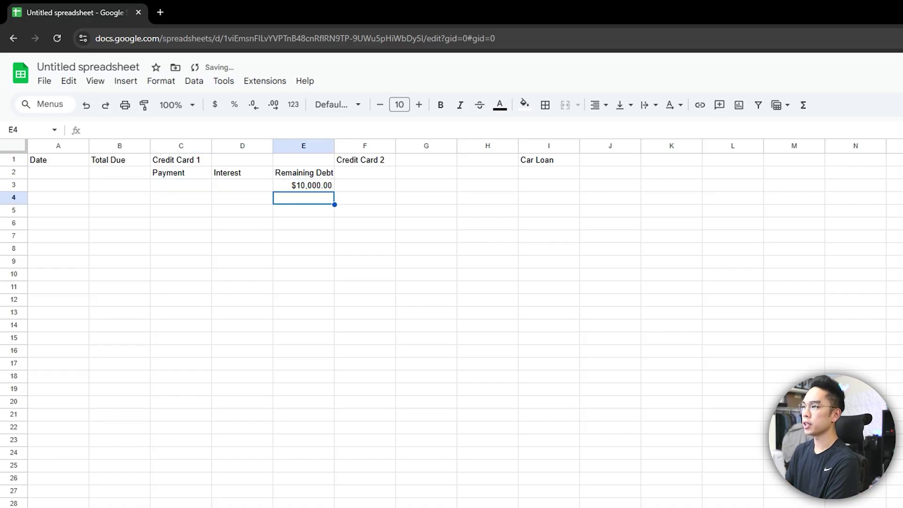
left_click(188, 186)
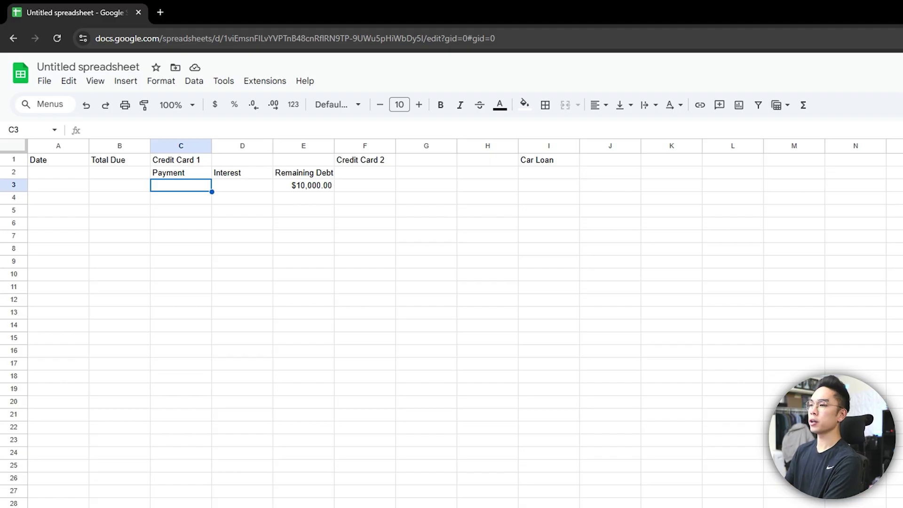
type("200")
key("Return")
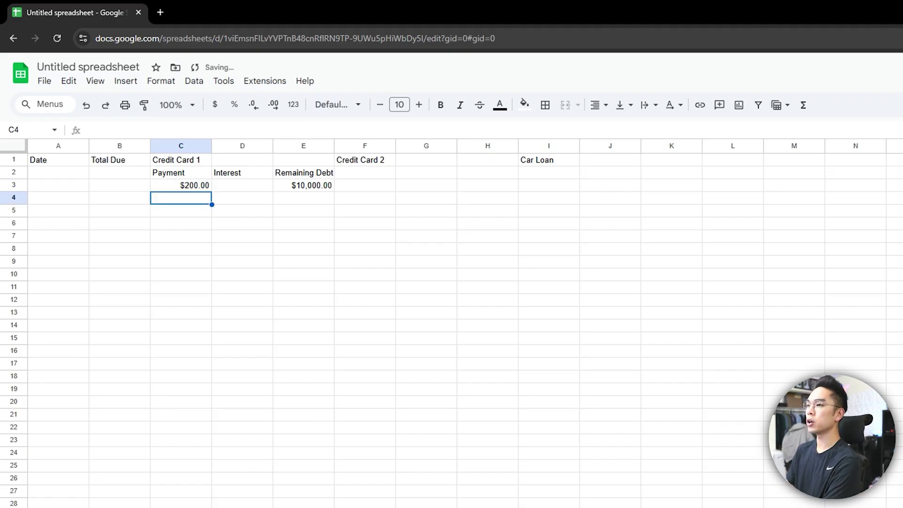
key("Up")
key("Right")
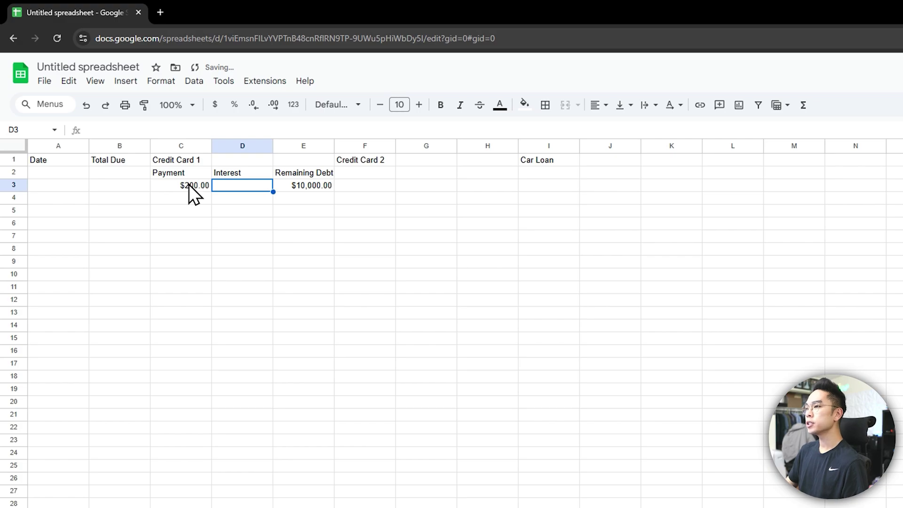
Format the Interest column as percent and enter 15.00% in D3.
left_click(242, 146)
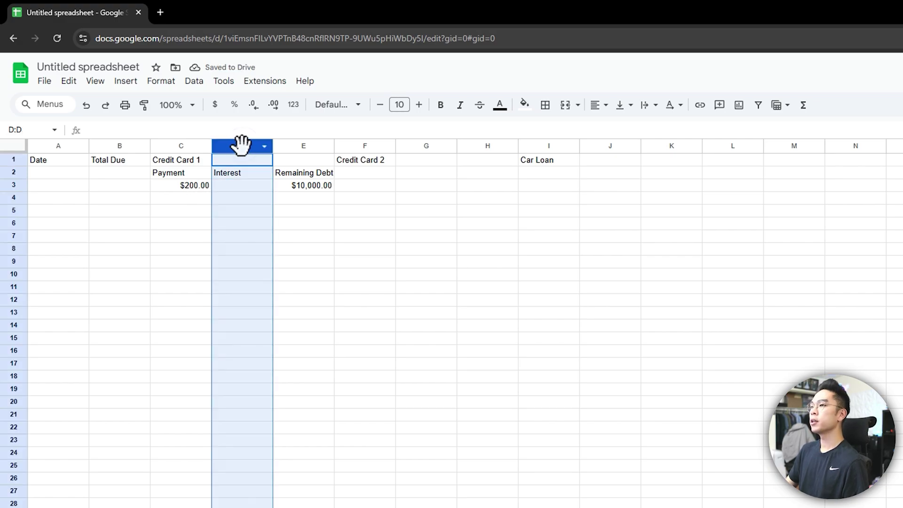
left_click(234, 105)
left_click(258, 185)
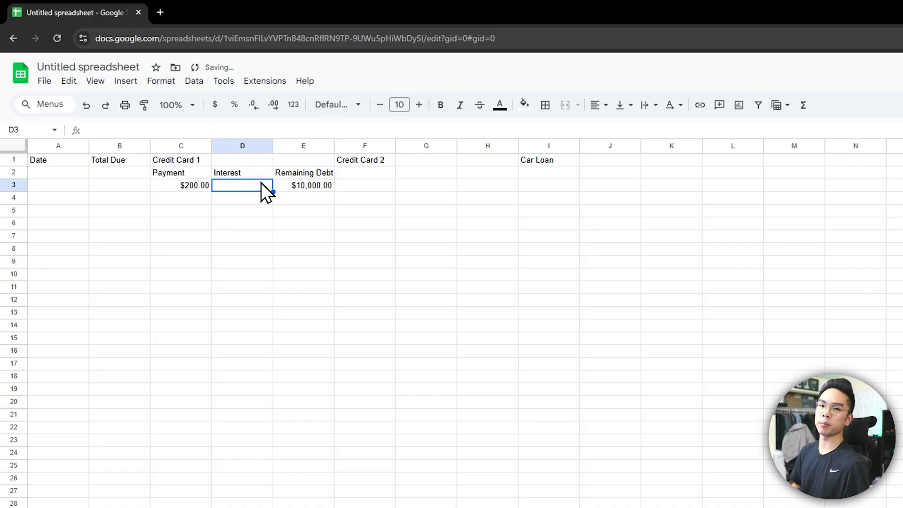
type("15")
key("Return")
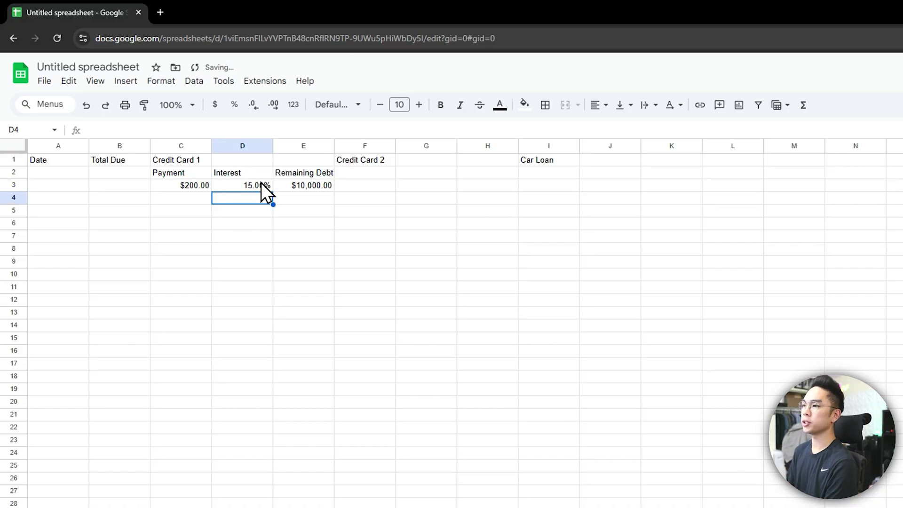
key("Left")
key("Up")
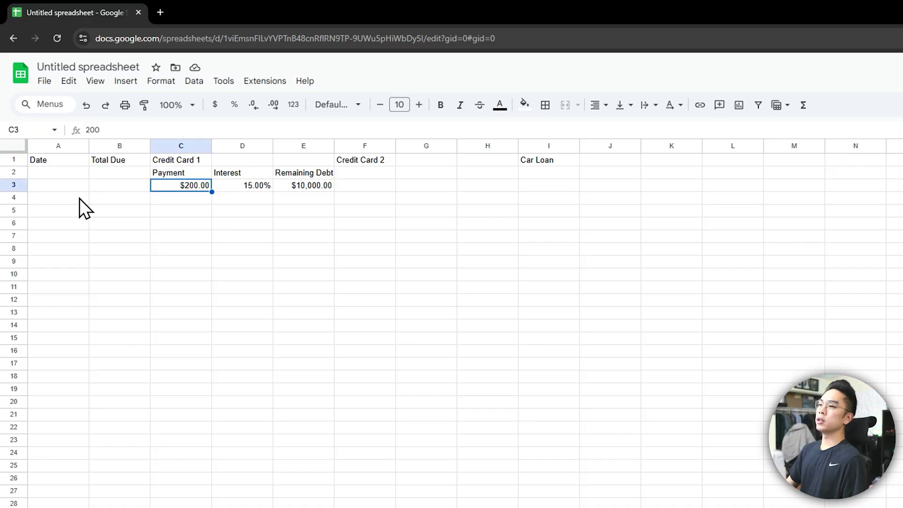
left_click(80, 200)
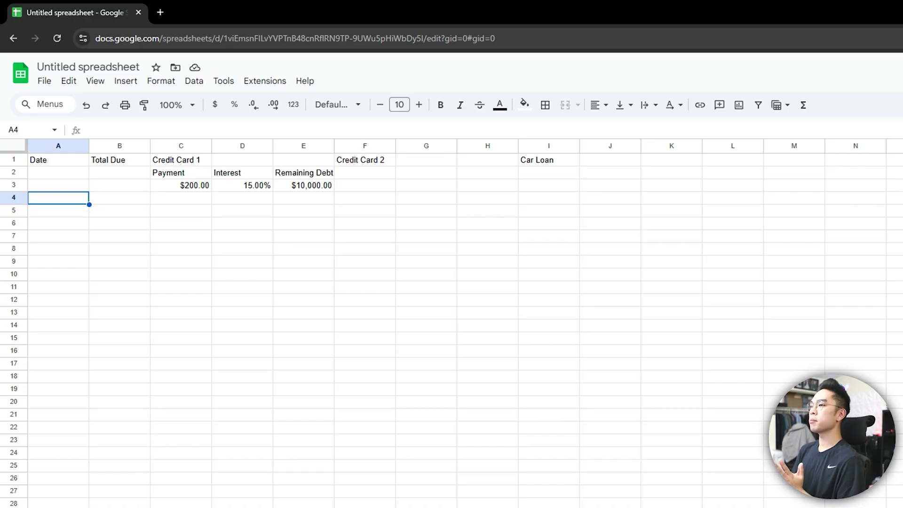
Enter January 2026 in A3 and February 2026 in A4.
key("Up")
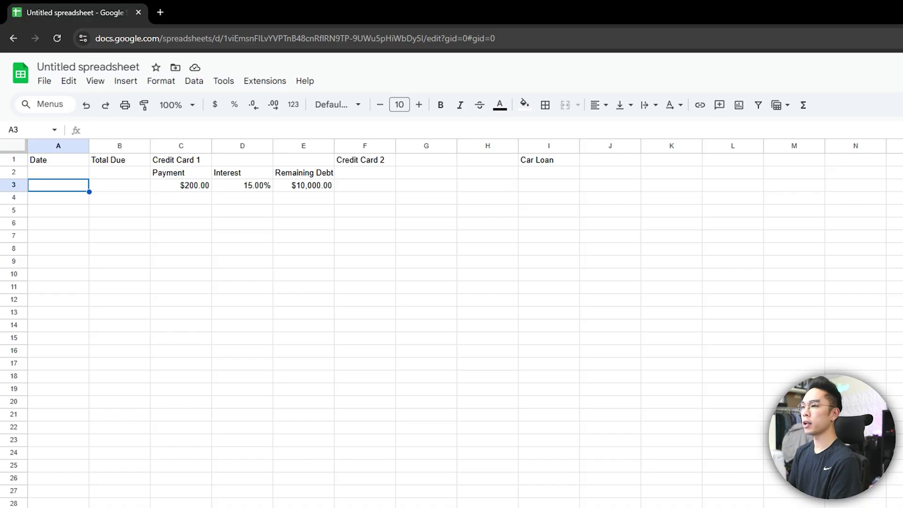
type("January 2026")
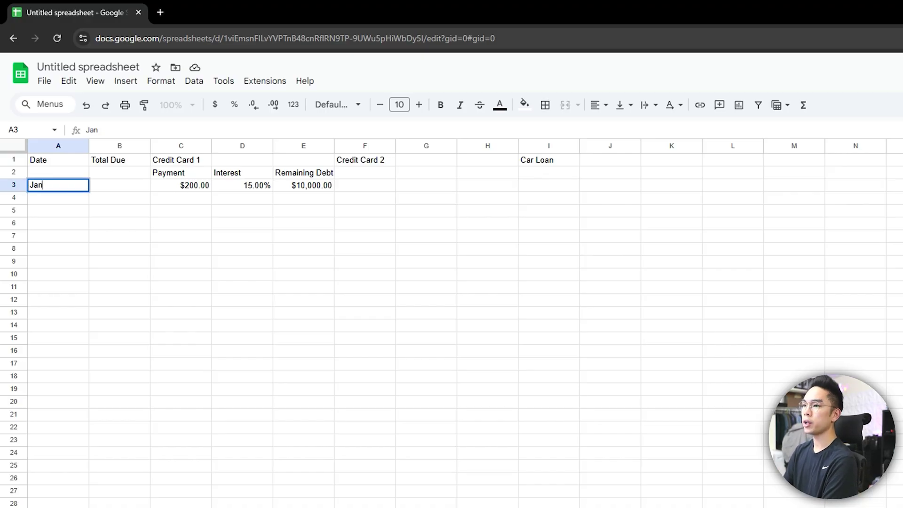
key("Return")
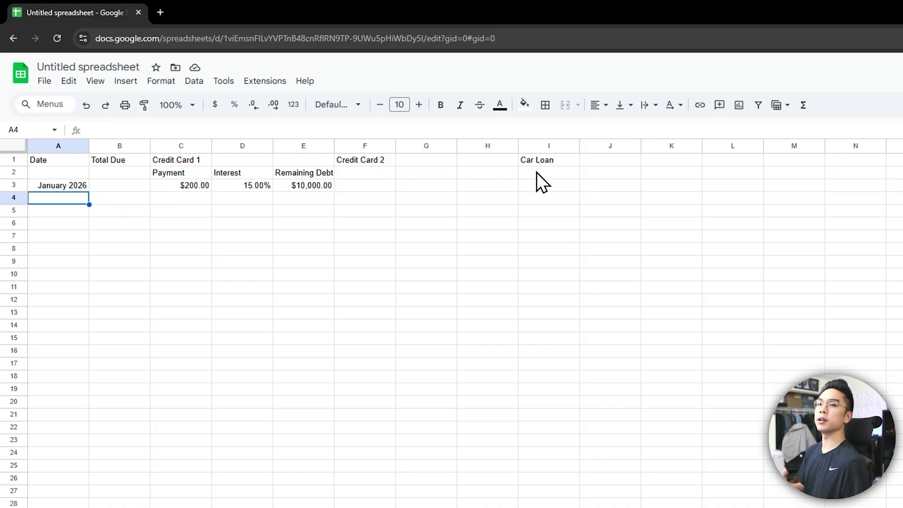
type("February 2")
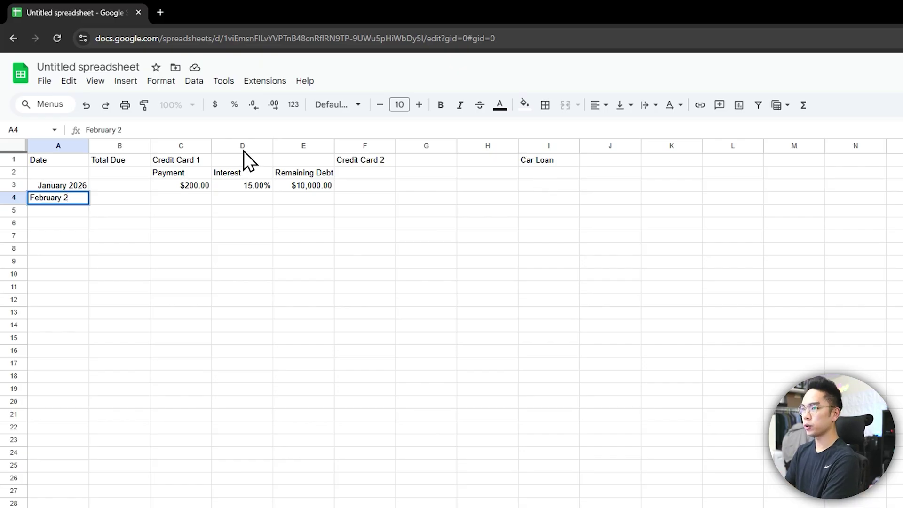
type("026")
key("Return")
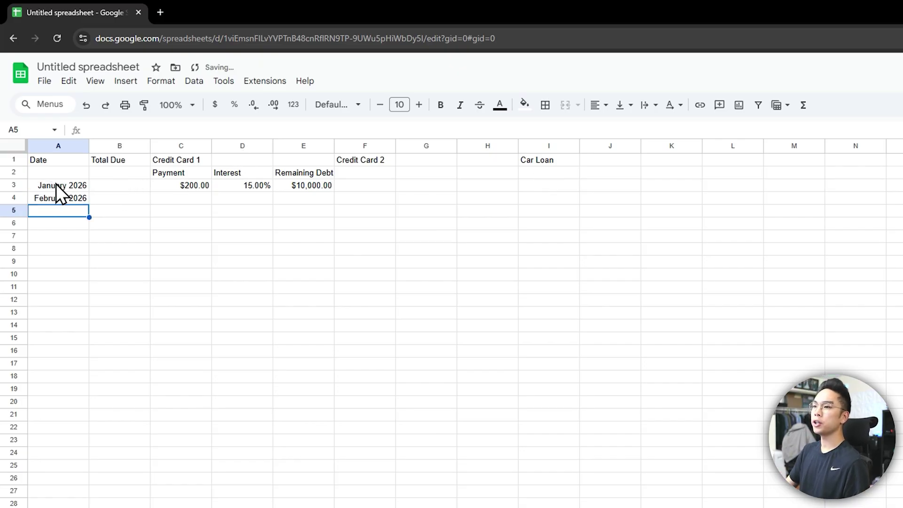
Extend the monthly dates down column A to August 2031 in row 70.
left_click_drag(58, 182, 58, 199)
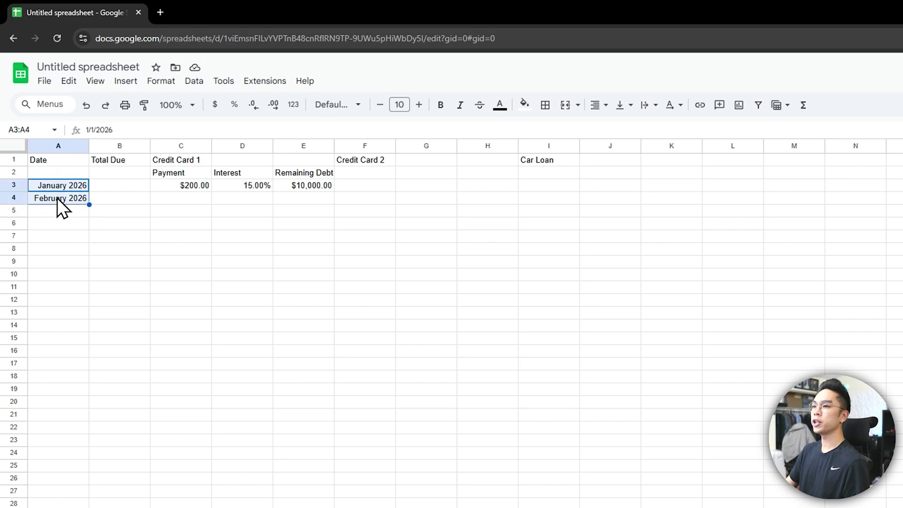
left_click_drag(90, 205, 90, 368)
scroll(89, 239, "down", 13)
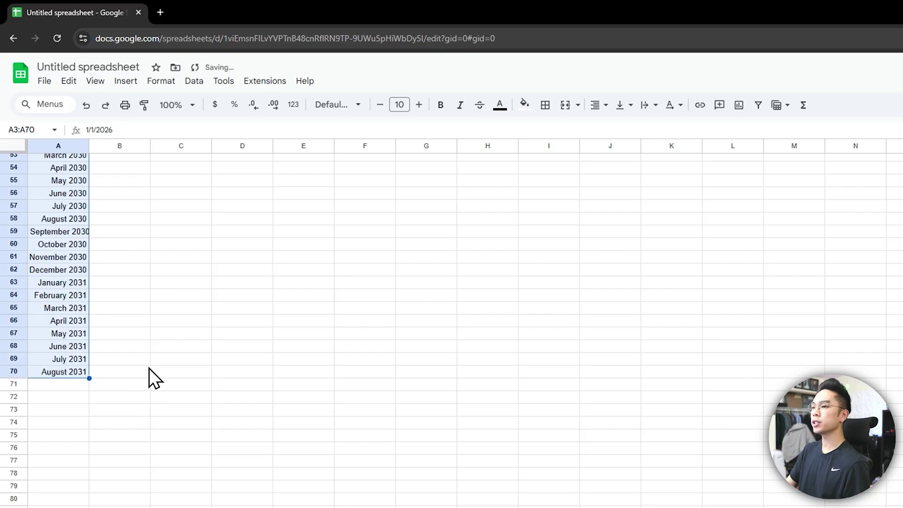
scroll(211, 368, "up", 10)
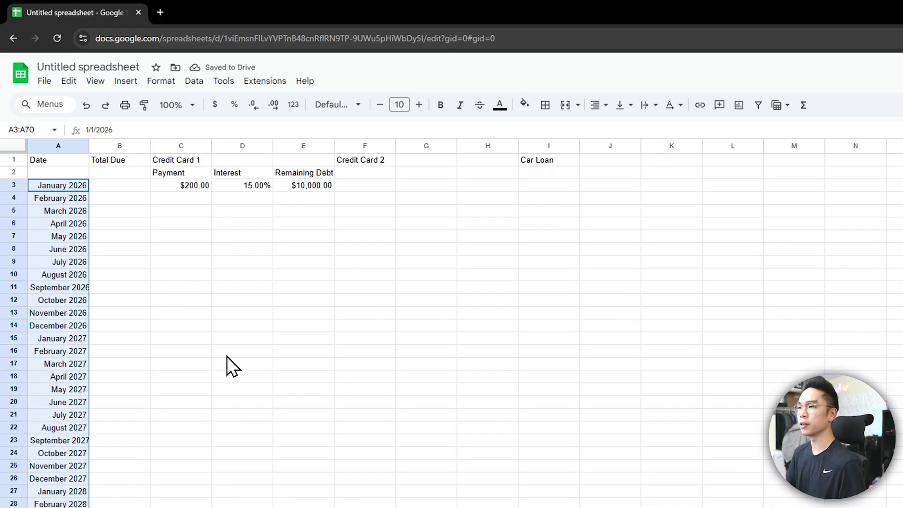
Make header rows 1 and 2 bold.
left_click(10, 160)
left_click(440, 104)
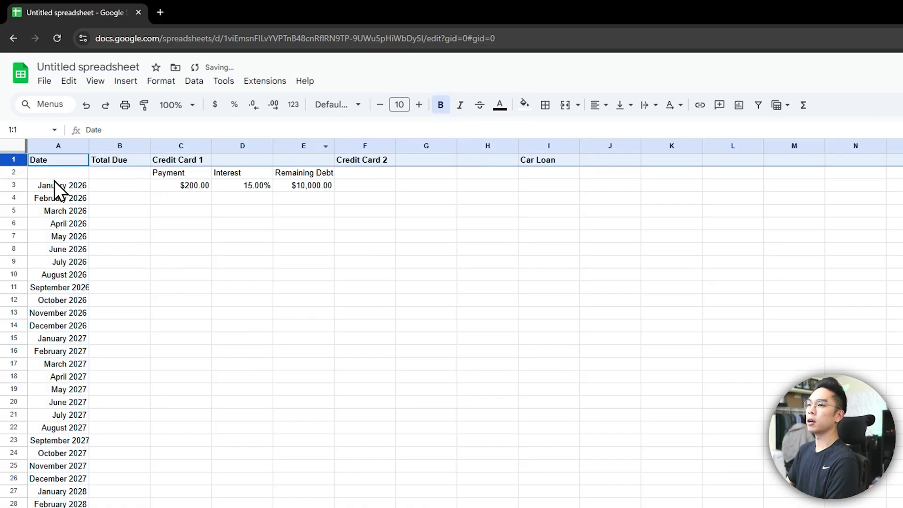
left_click(14, 172)
left_click(441, 105)
left_click(375, 195)
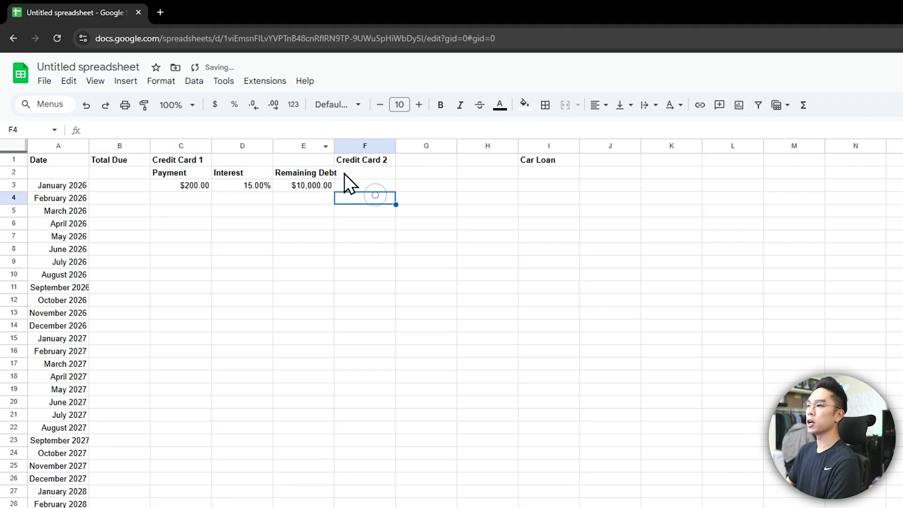
Merge C1:E1, F1:H1 and I1:K1 into single debt headings.
left_click_drag(203, 161, 328, 159)
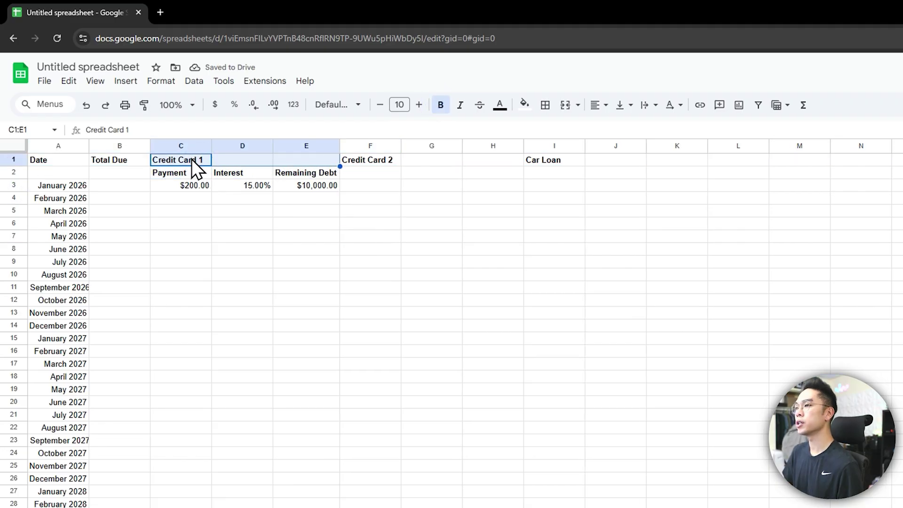
left_click(566, 104)
left_click_drag(369, 160, 653, 157)
left_click(566, 104)
left_click(566, 105)
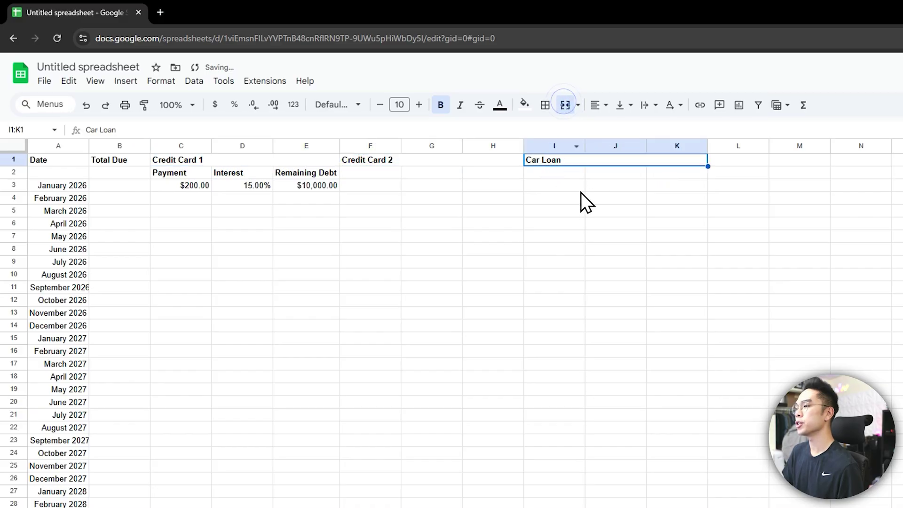
left_click(582, 210)
Copy the Payment, Interest, Remaining Debt subheadings across to K2 and widen columns E, H and K.
left_click_drag(186, 172, 324, 176)
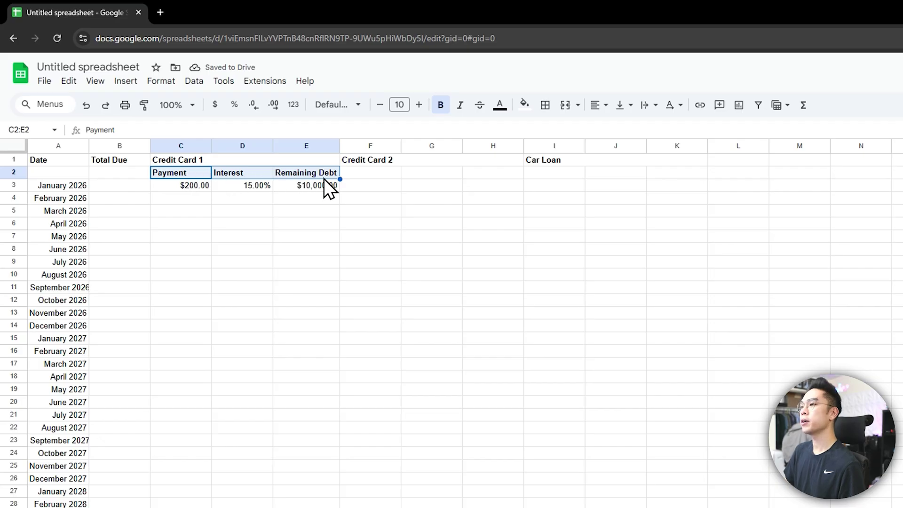
left_click_drag(341, 179, 676, 180)
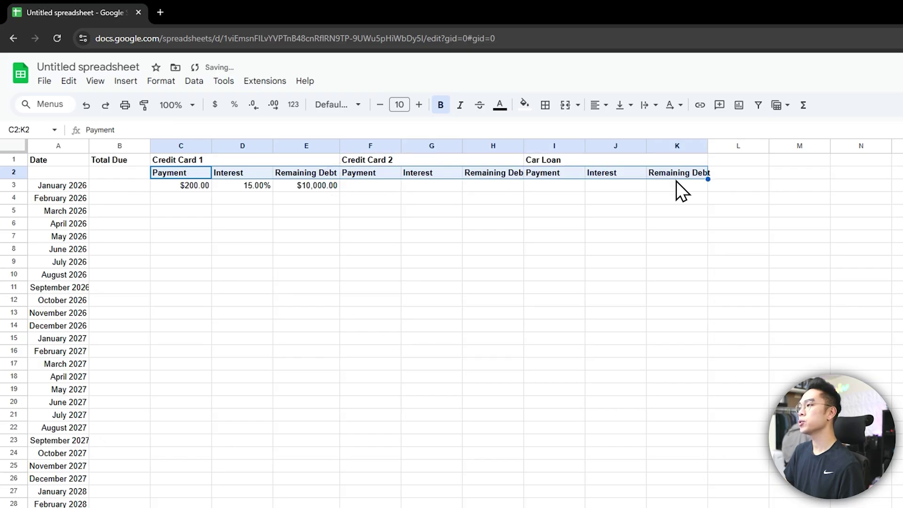
left_click_drag(523, 146, 529, 145)
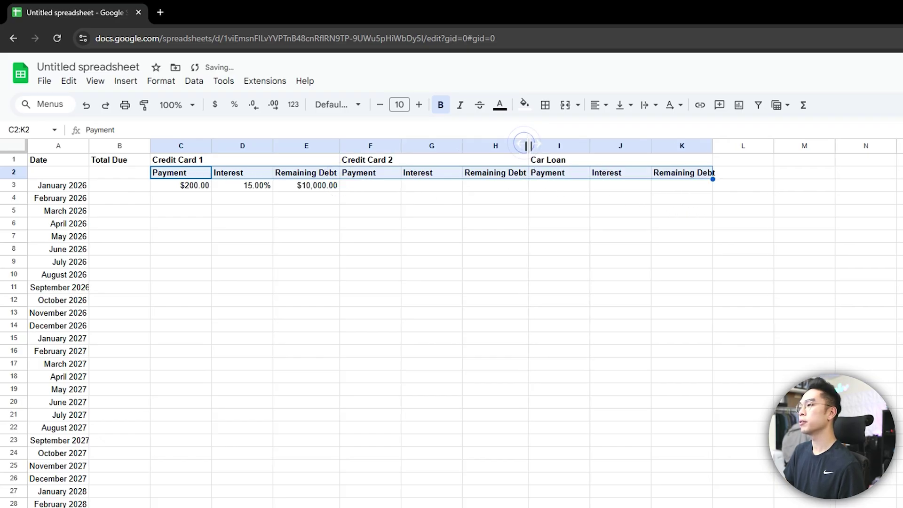
left_click_drag(712, 146, 719, 146)
left_click(729, 183)
left_click(494, 198)
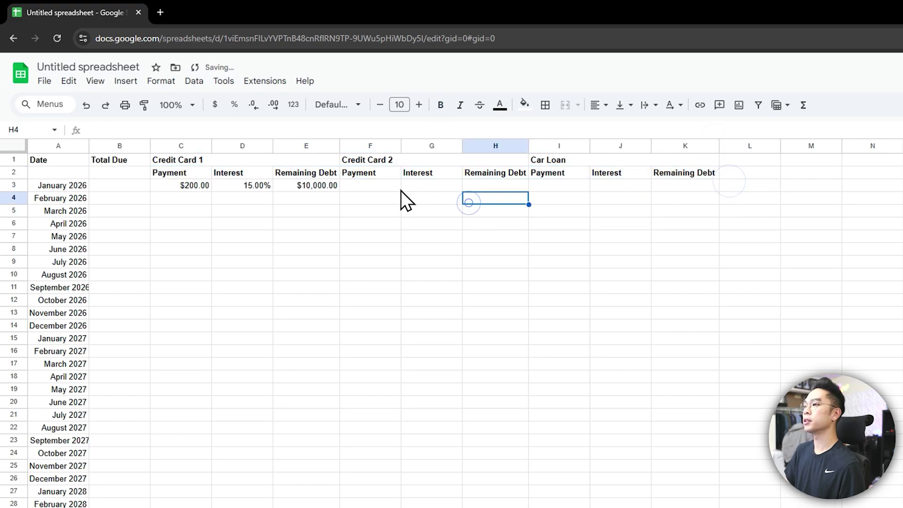
left_click_drag(339, 146, 347, 146)
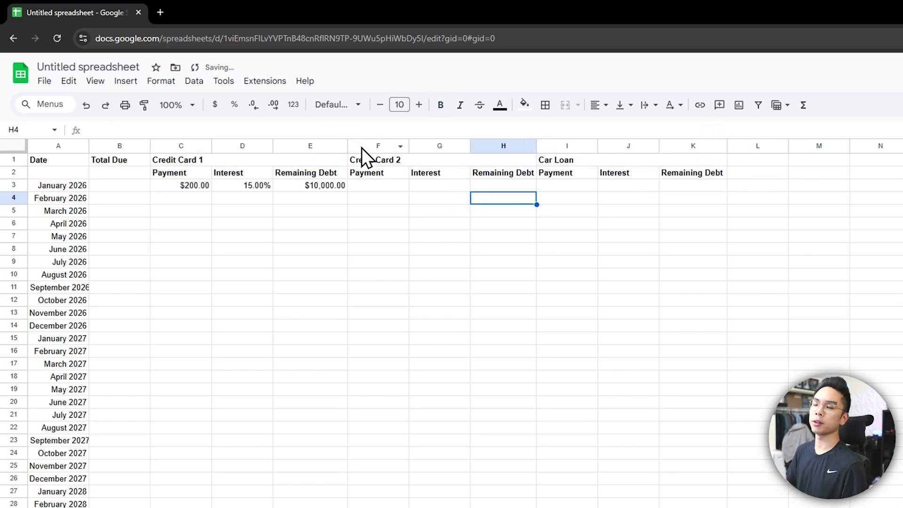
left_click_drag(536, 145, 539, 146)
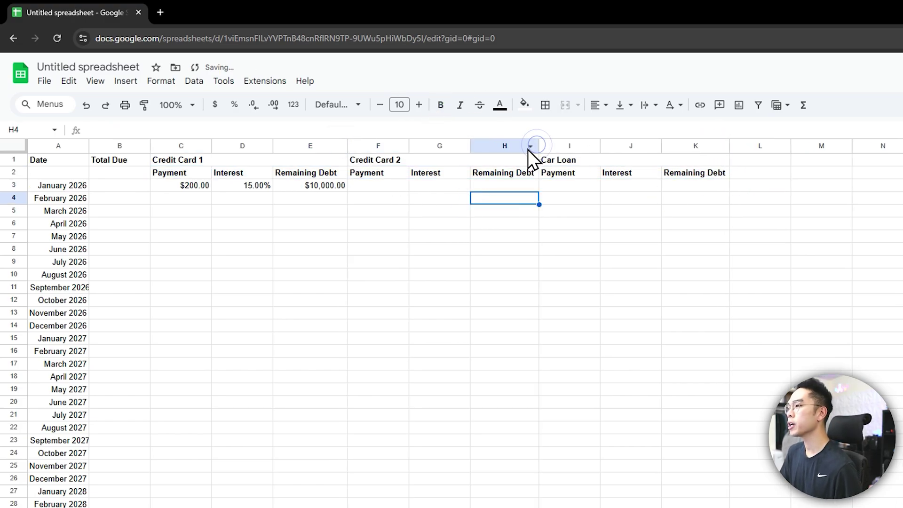
Center the three debt headings, enlarge row 1's font three sizes, and begin a formula in E4.
left_click_drag(267, 160, 571, 162)
left_click(599, 105)
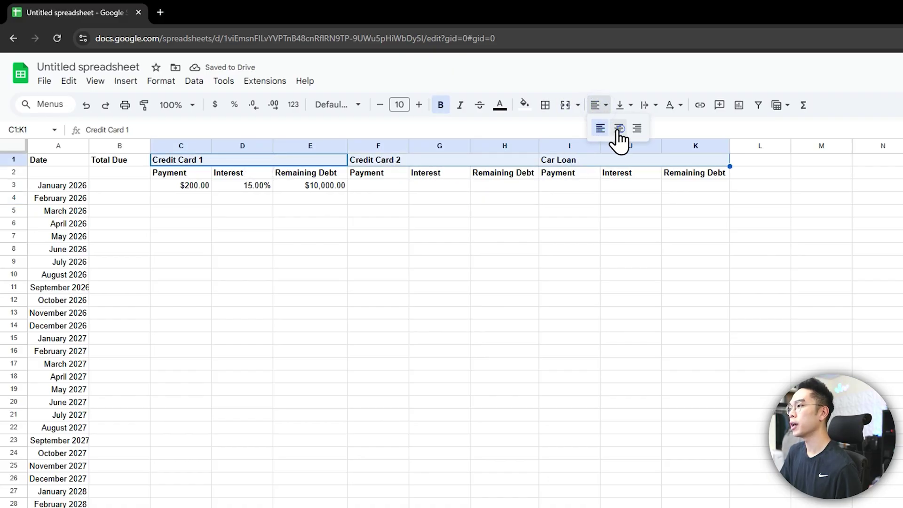
left_click(620, 128)
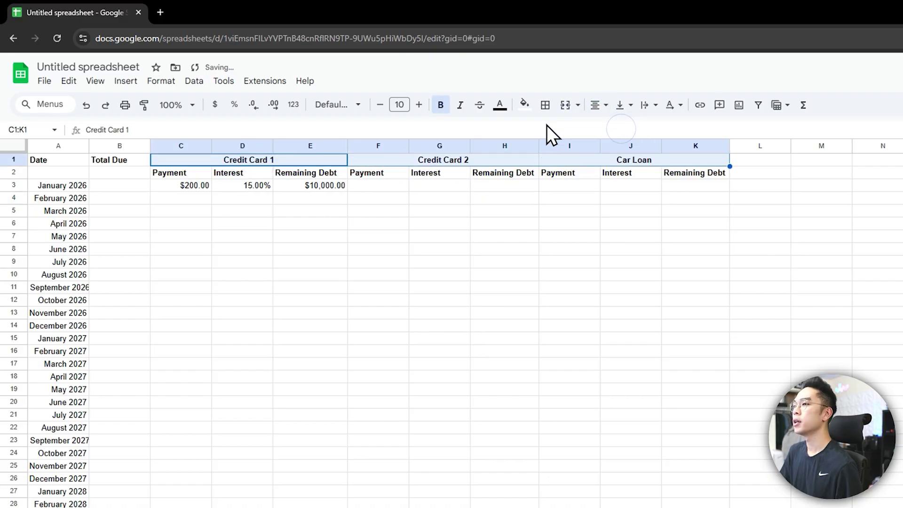
left_click(13, 161)
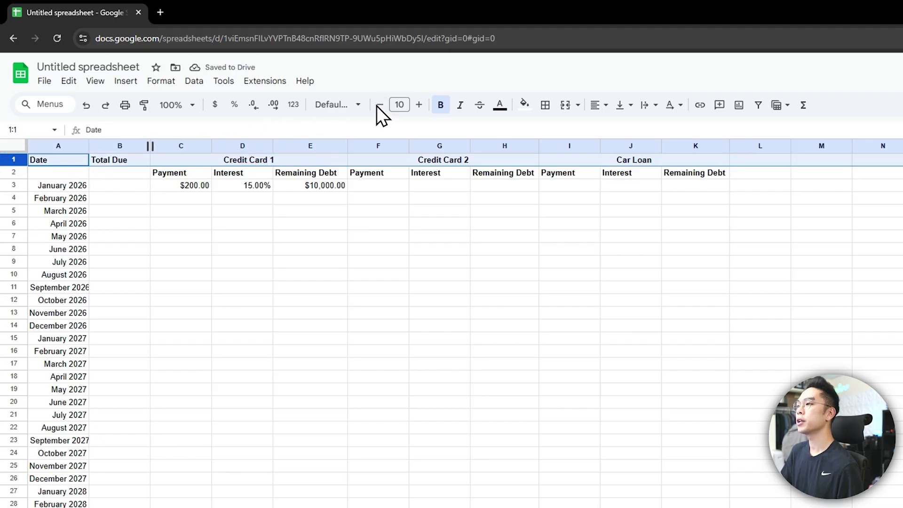
left_click(417, 104)
left_click(417, 105)
left_click(416, 104)
left_click(456, 212)
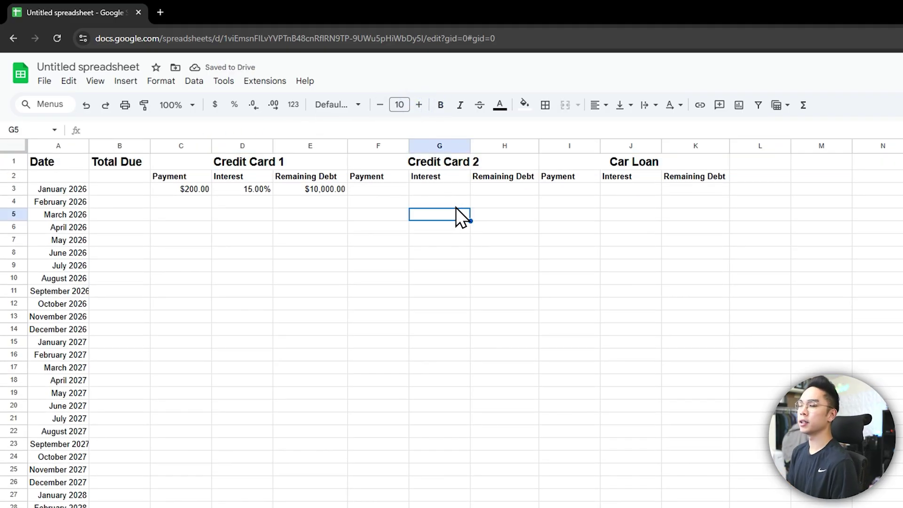
left_click(342, 206)
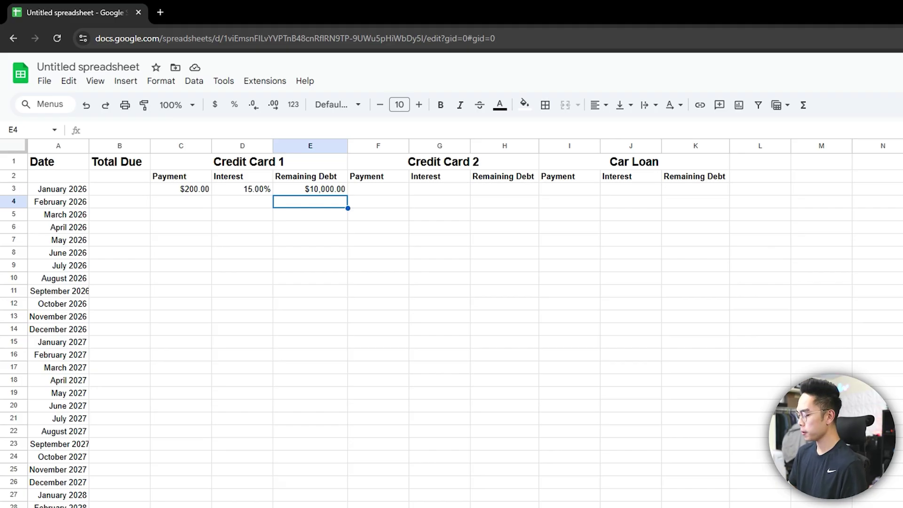
type("=")
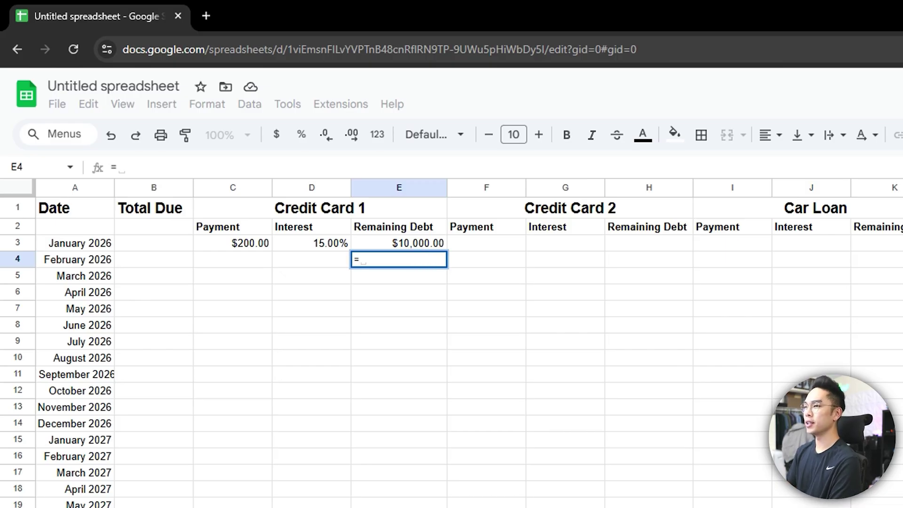
Complete E4 as =(E3-C3)+((E3*D3)/12) so February's remaining debt shows $9,925.00.
type("(")
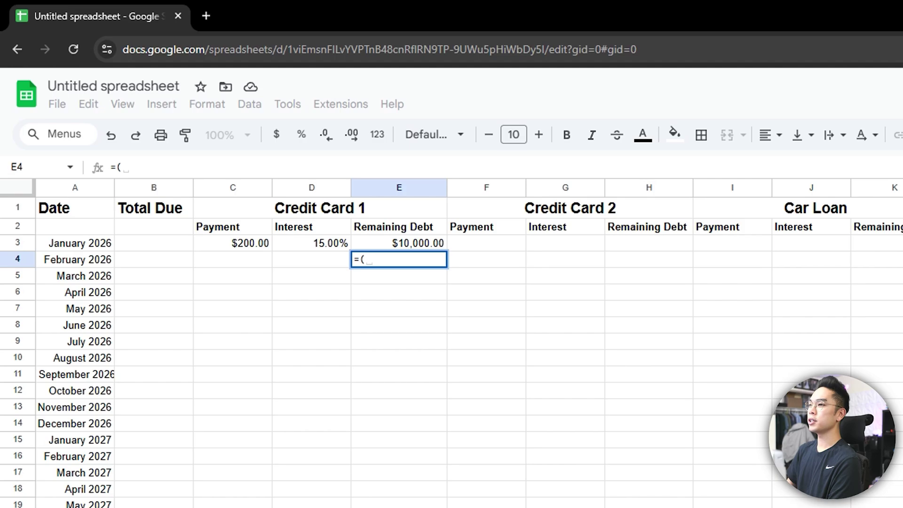
left_click(396, 241)
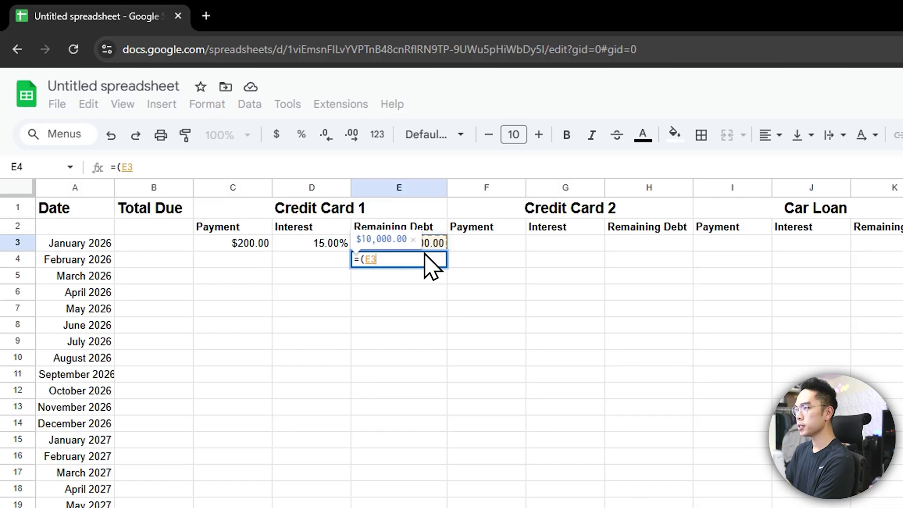
type("-")
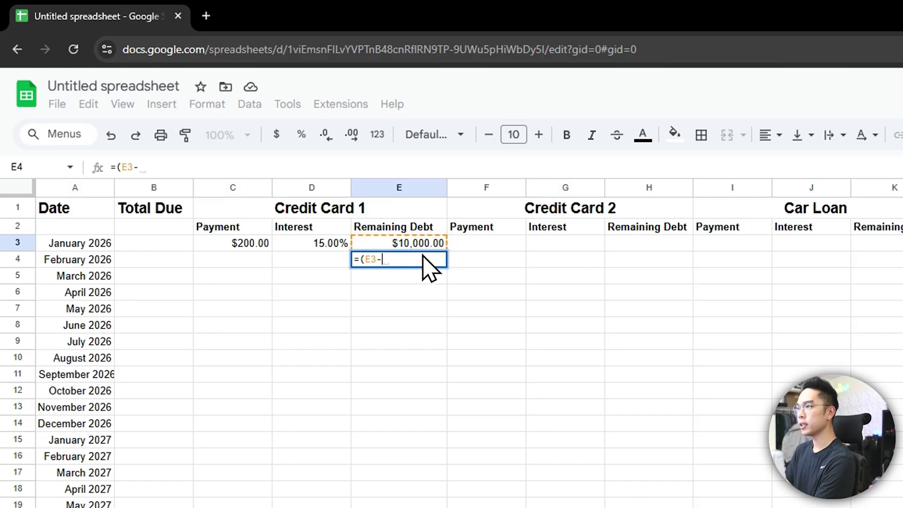
left_click(233, 243)
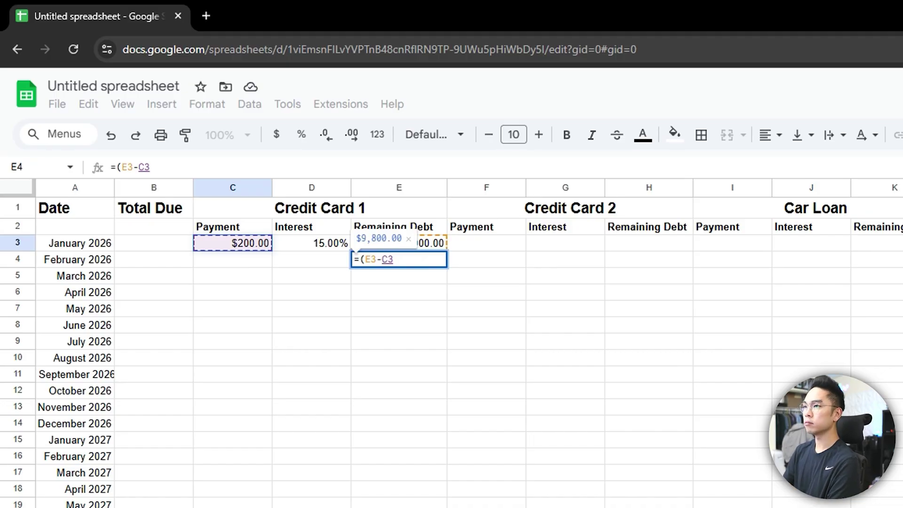
type(")")
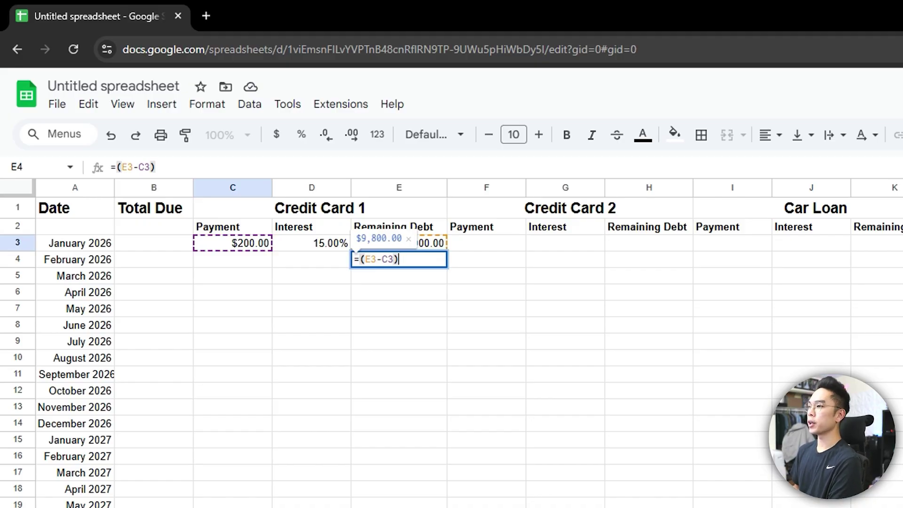
type("+")
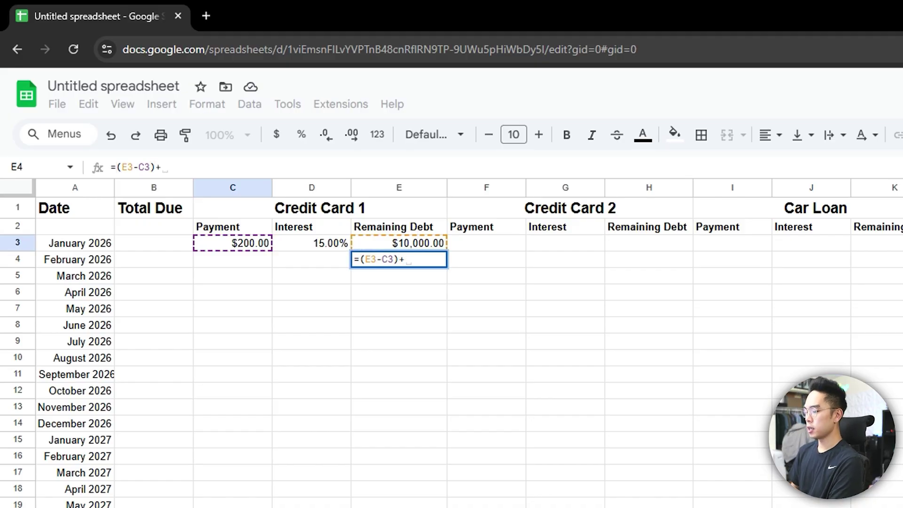
type("(")
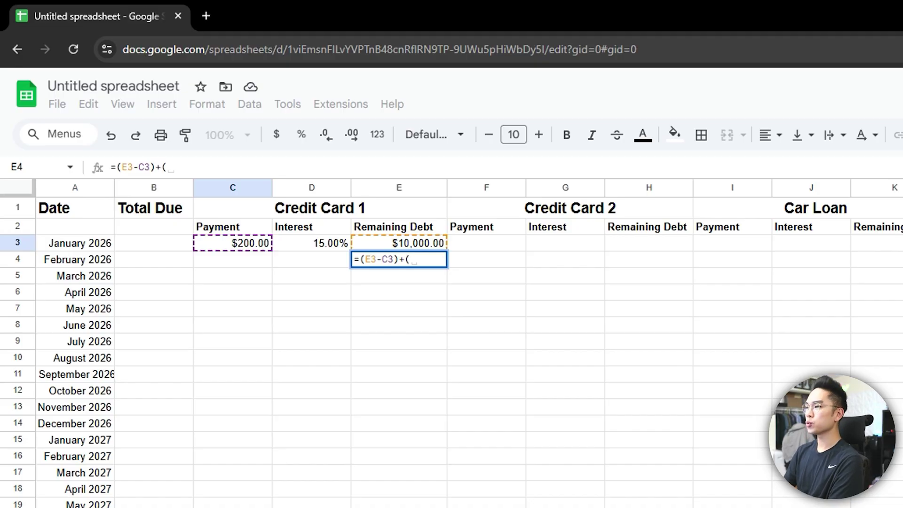
type("(")
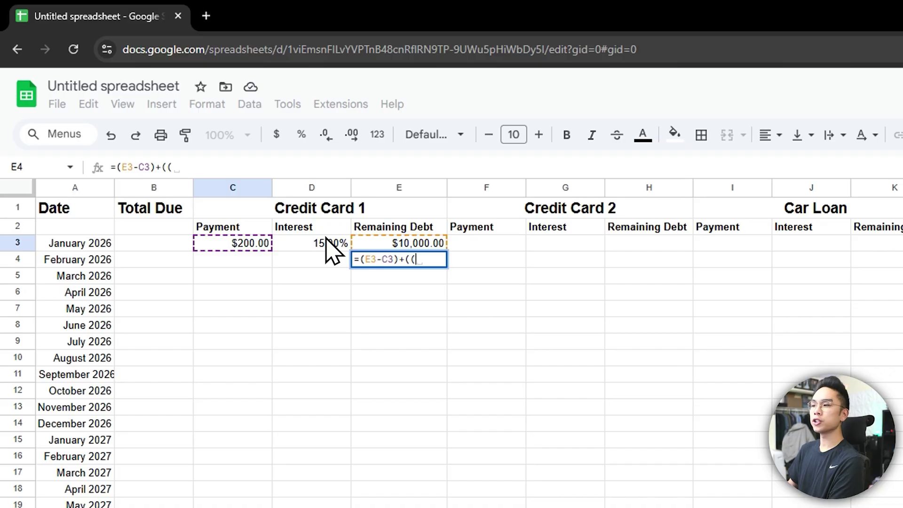
left_click(429, 243)
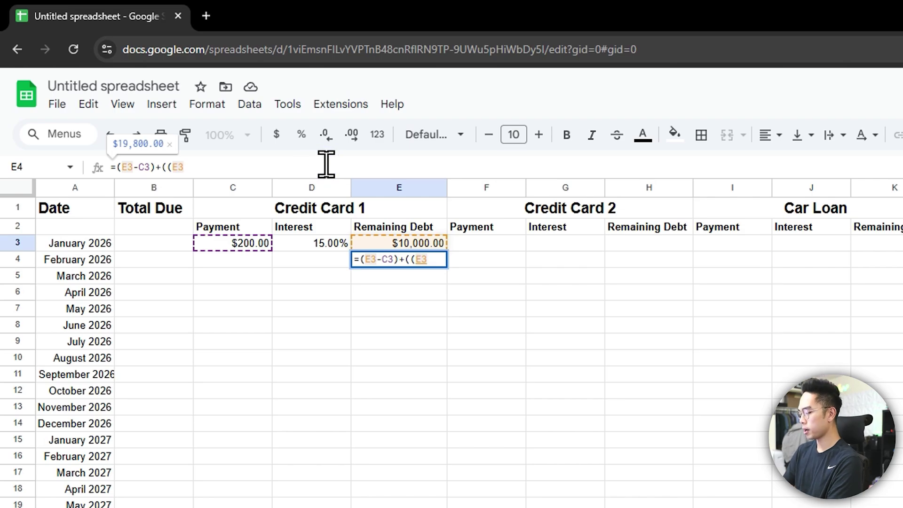
type("*")
left_click(324, 243)
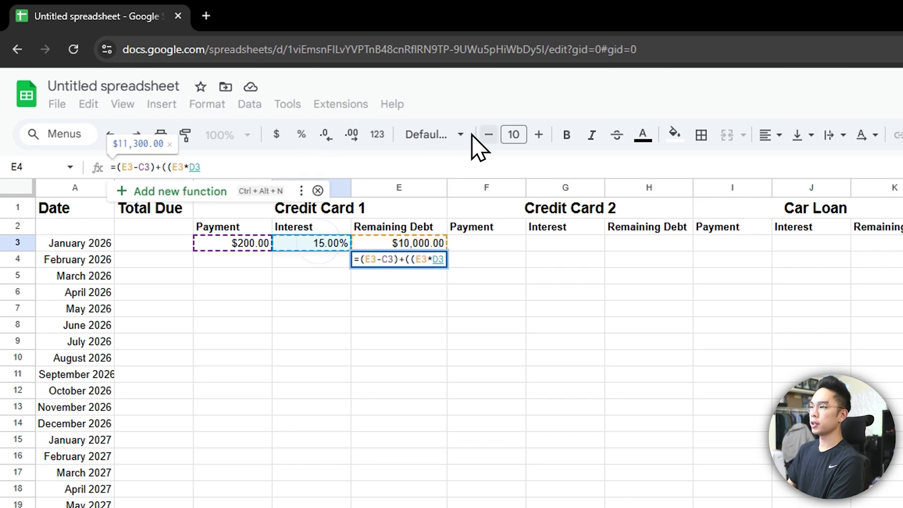
type(")/")
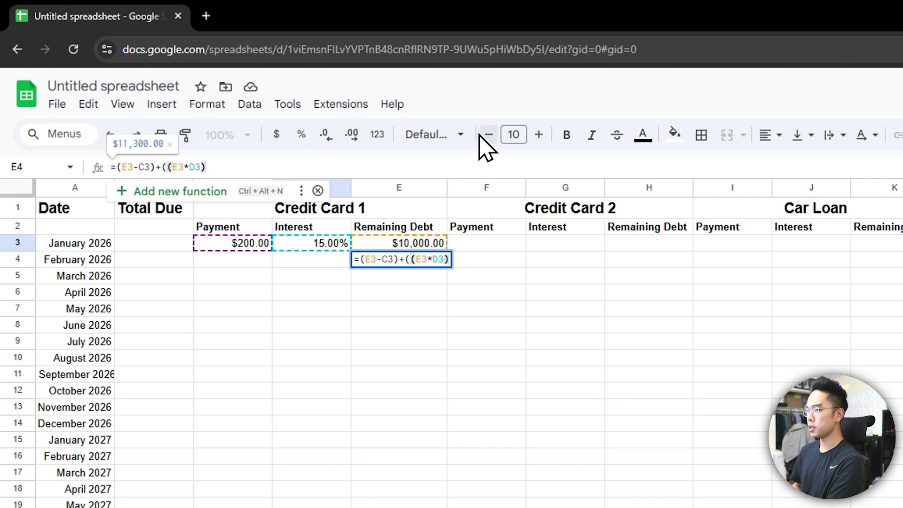
type("12)")
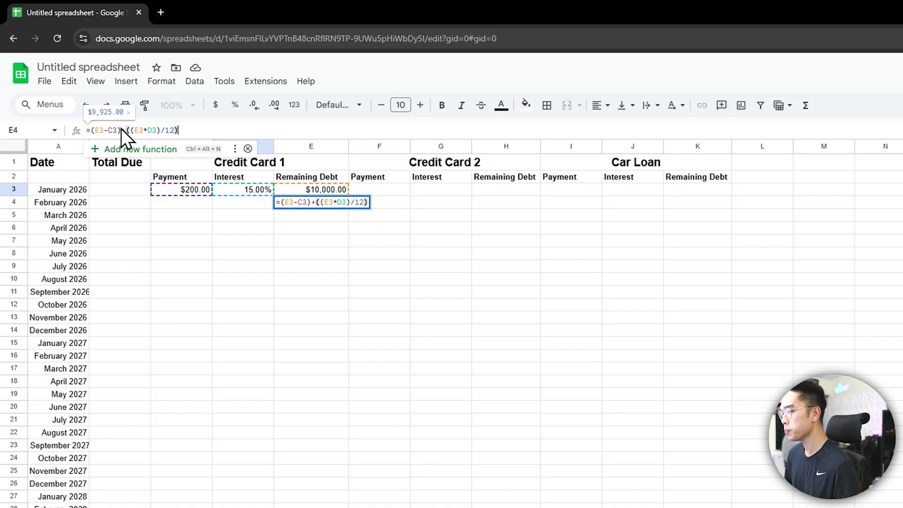
key("Return")
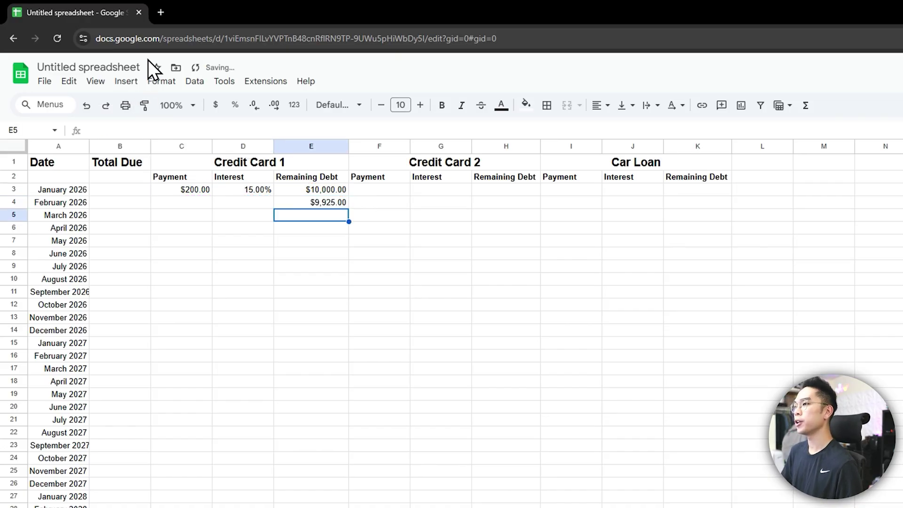
Fill Credit Card 1's C3:E4 block right through column K and verify the H4 and K4 formulas.
left_click(312, 204)
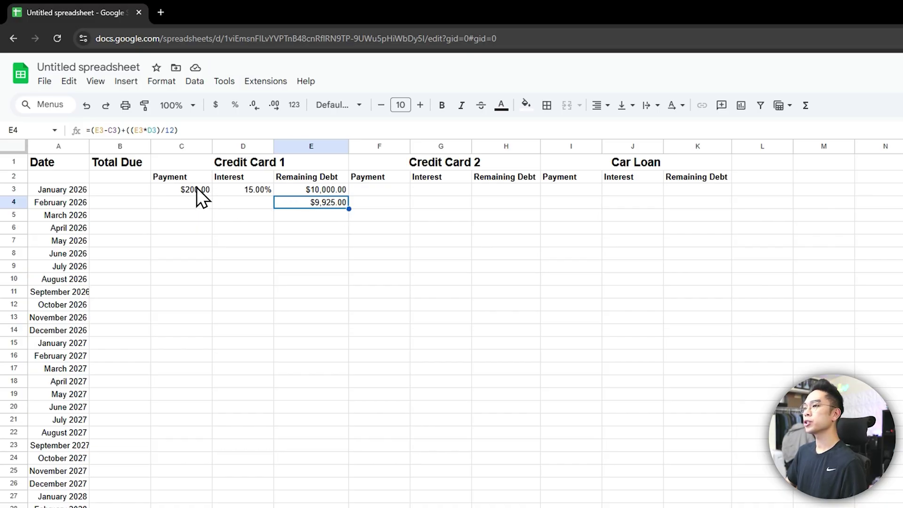
left_click_drag(196, 187, 289, 199)
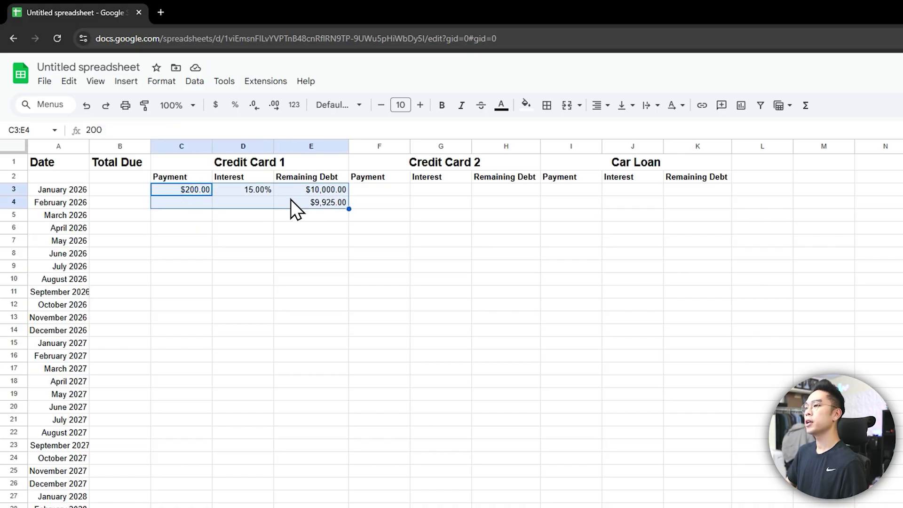
left_click_drag(348, 208, 692, 210)
left_click(678, 194)
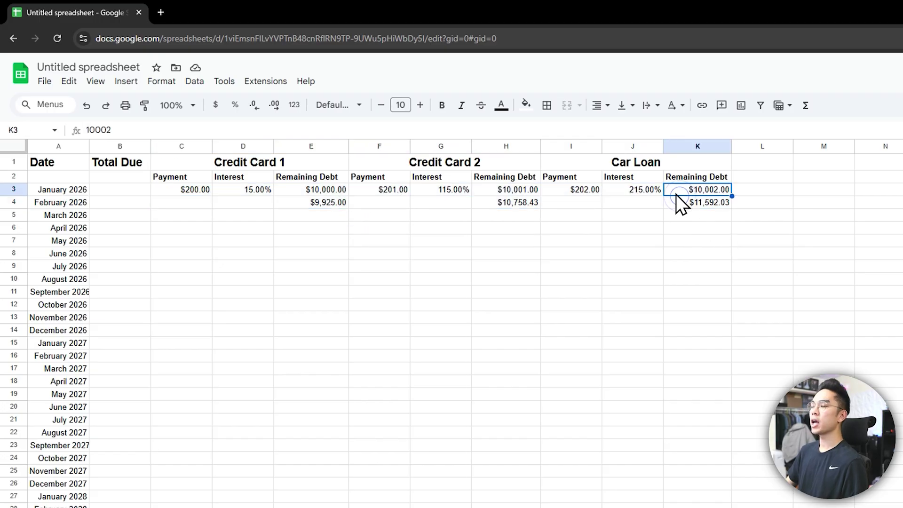
left_click(522, 203)
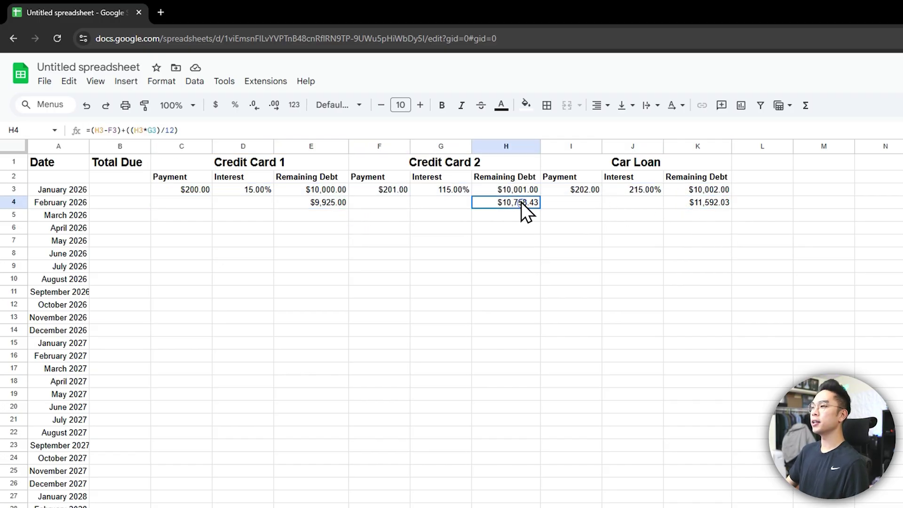
left_click(386, 127)
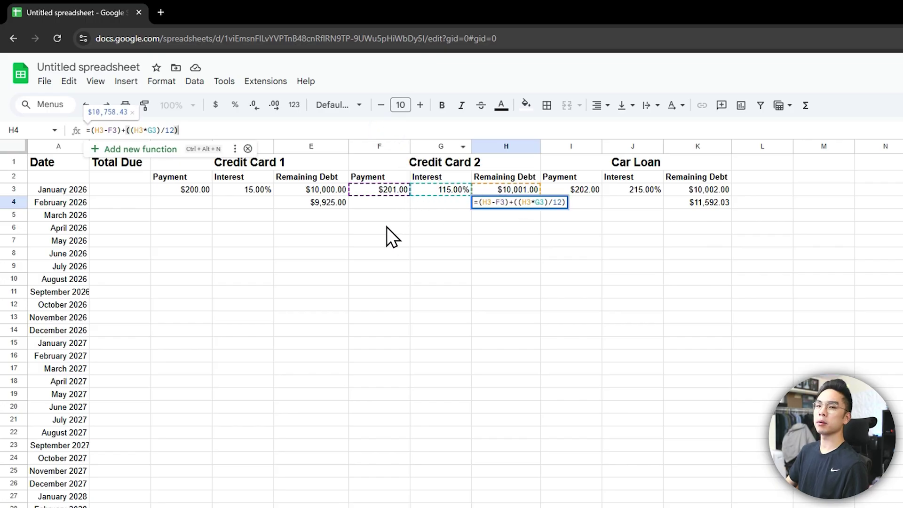
left_click(435, 217)
left_click(684, 202)
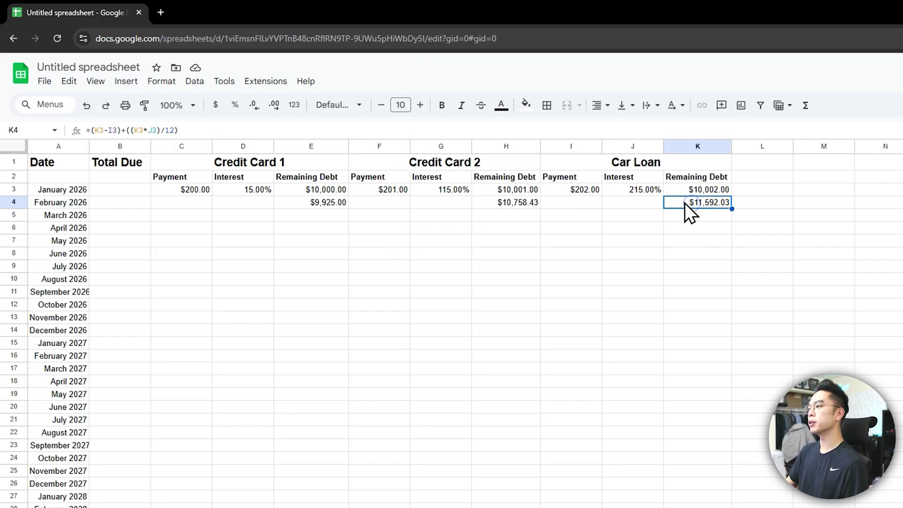
left_click(437, 128)
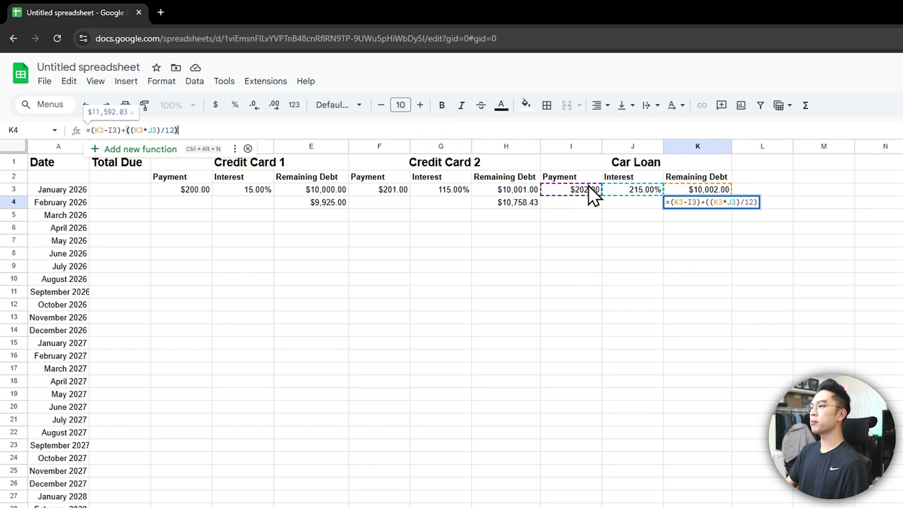
left_click(607, 207)
left_click_drag(571, 189, 696, 203)
left_click(496, 233)
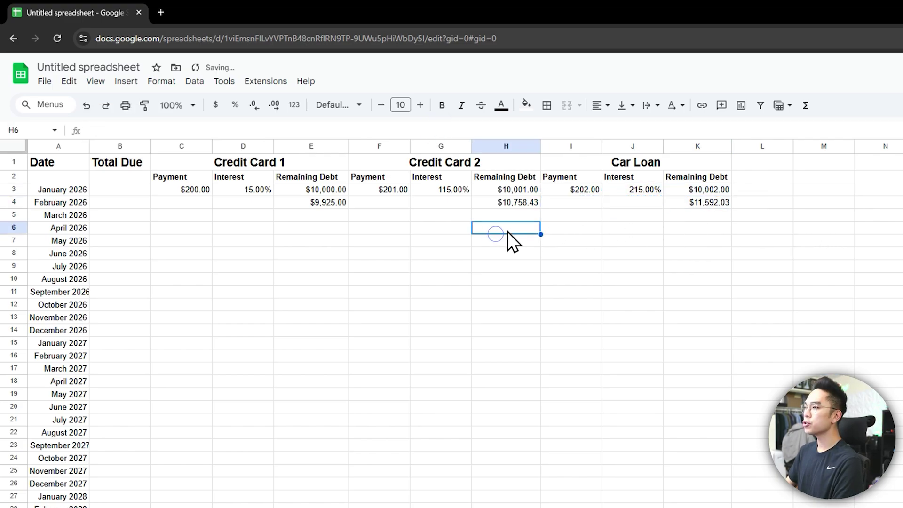
Set the starting payment, interest and debt values for Credit Card 2 and Car Loan to 0.
left_click(383, 190)
left_click(450, 189)
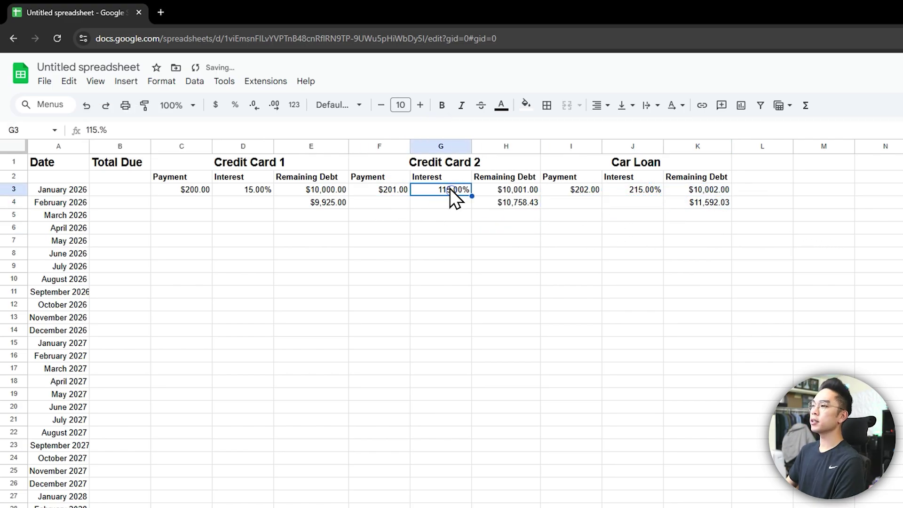
left_click(371, 188)
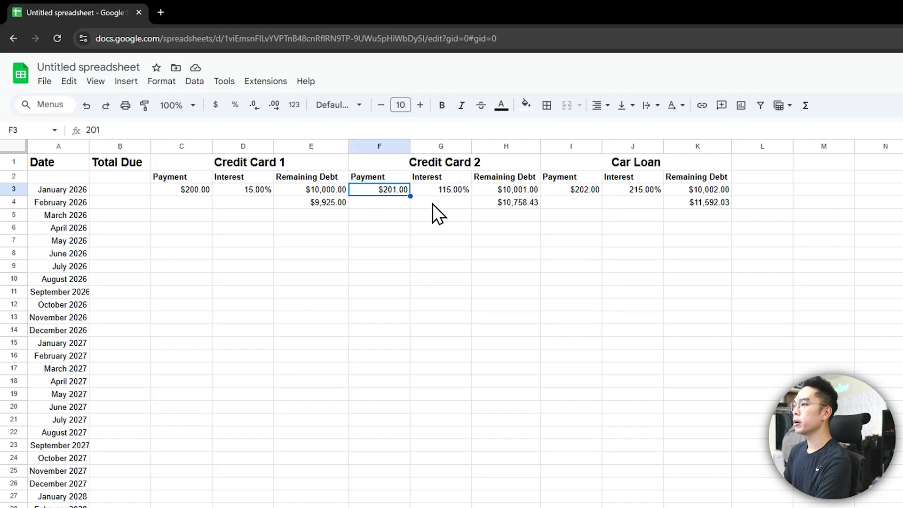
type("0")
key("Tab")
type("0")
key("Tab")
type("0")
key("Tab")
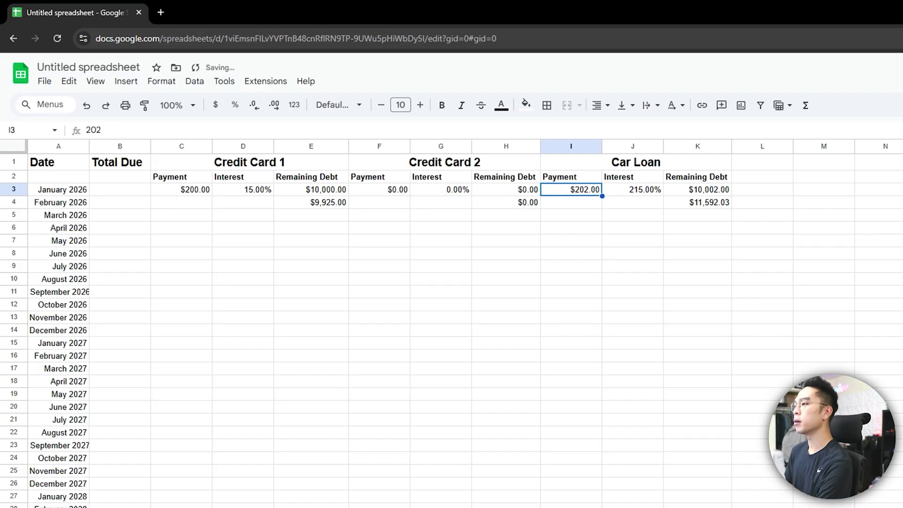
type("0")
key("Tab")
type("0")
key("Tab")
type("0")
key("Tab")
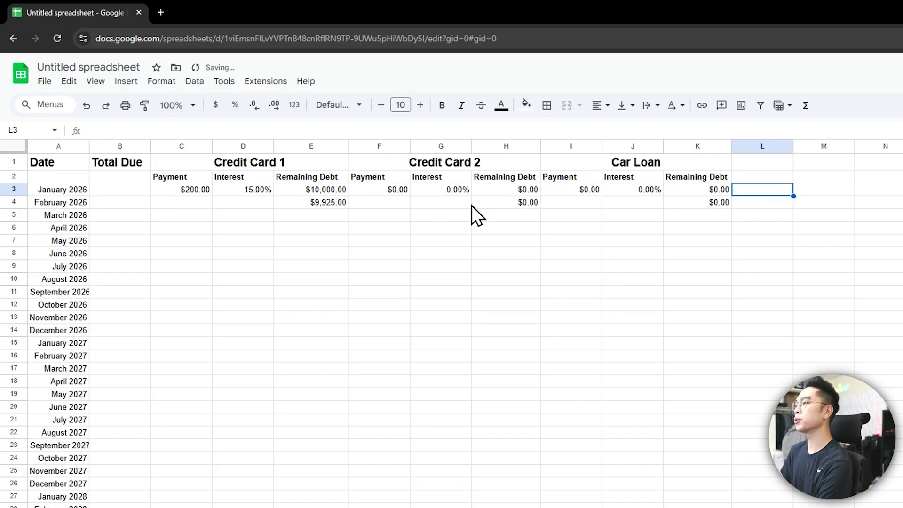
left_click(581, 241)
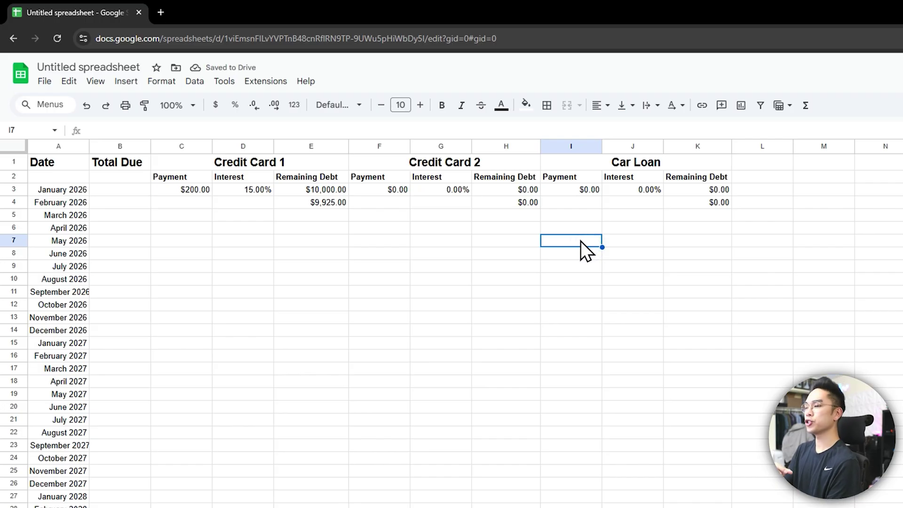
Enter a $200 payment in C4 and 15% interest in D4.
left_click(207, 205)
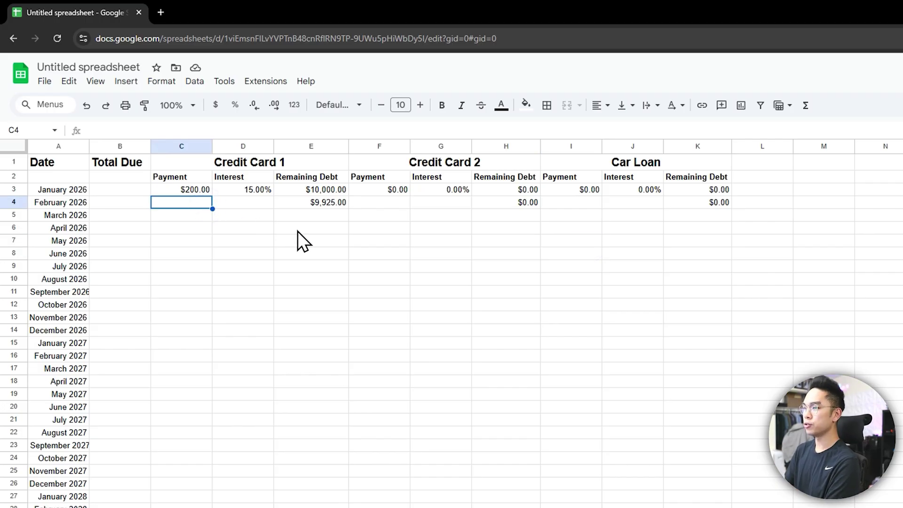
type("200")
key("Return")
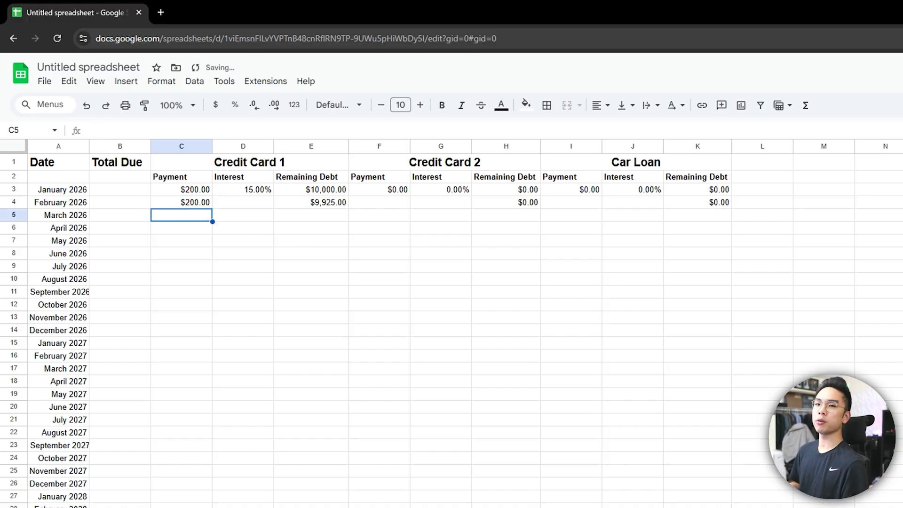
left_click(181, 202)
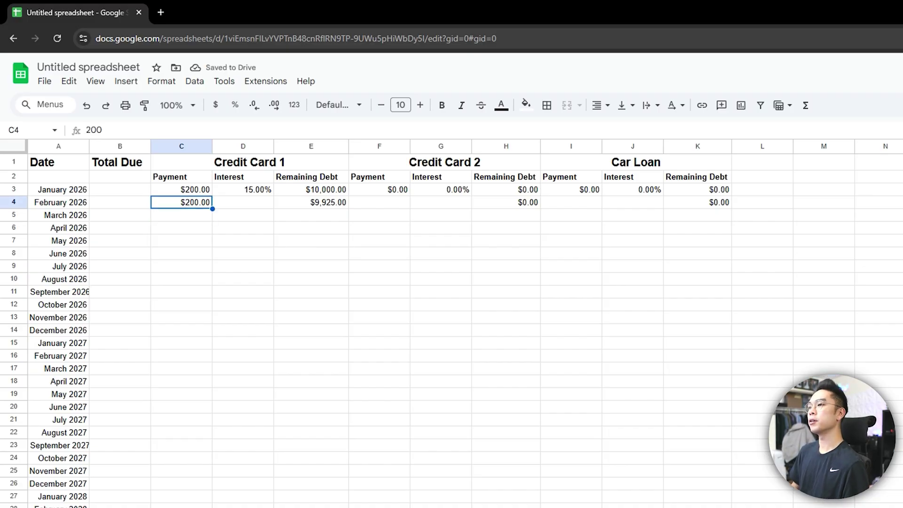
left_click(244, 202)
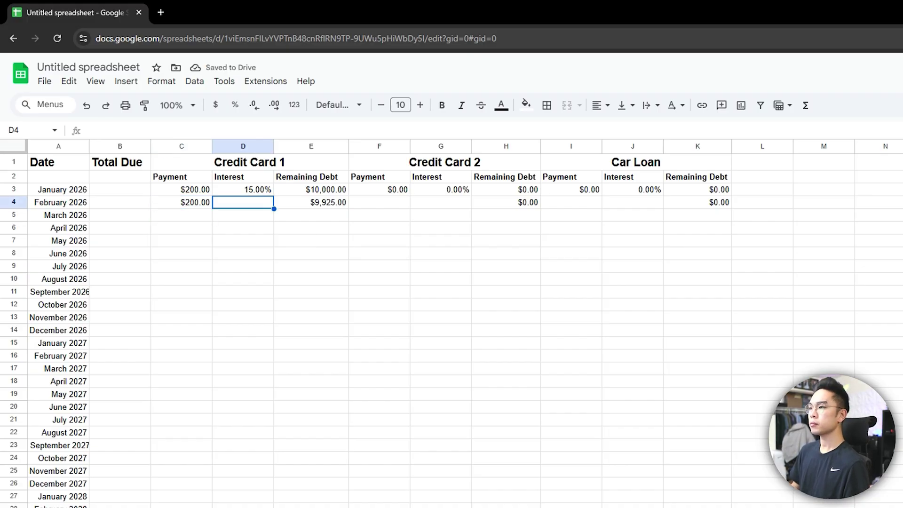
type("15%")
key("Return")
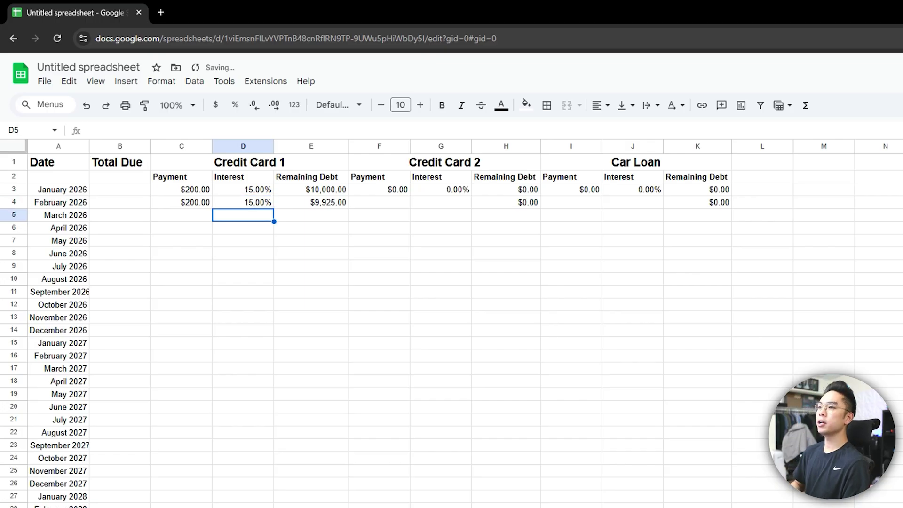
Fill C3:D4 down to row 50 and check the filled payment, interest and E4 formula.
left_click_drag(198, 192, 261, 318)
scroll(275, 209, "down", 5)
scroll(262, 276, "down", 5)
scroll(261, 317, "up", 10)
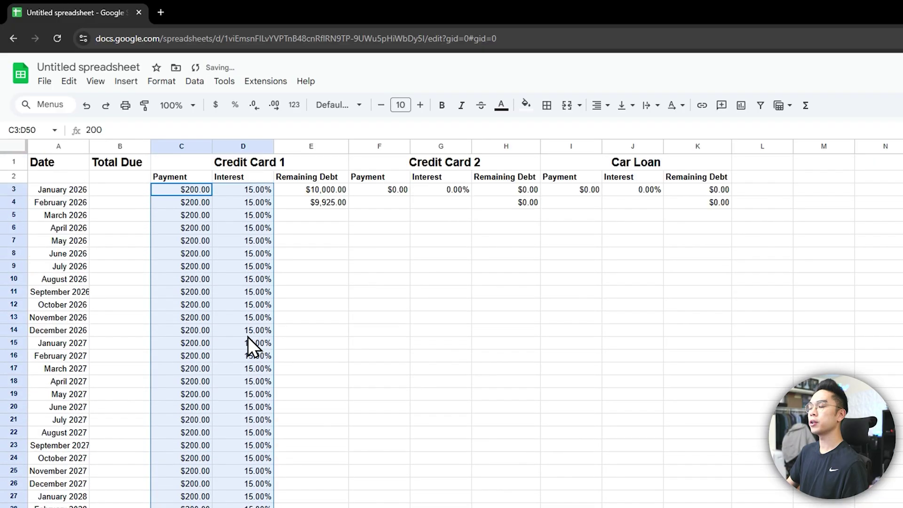
left_click(313, 317)
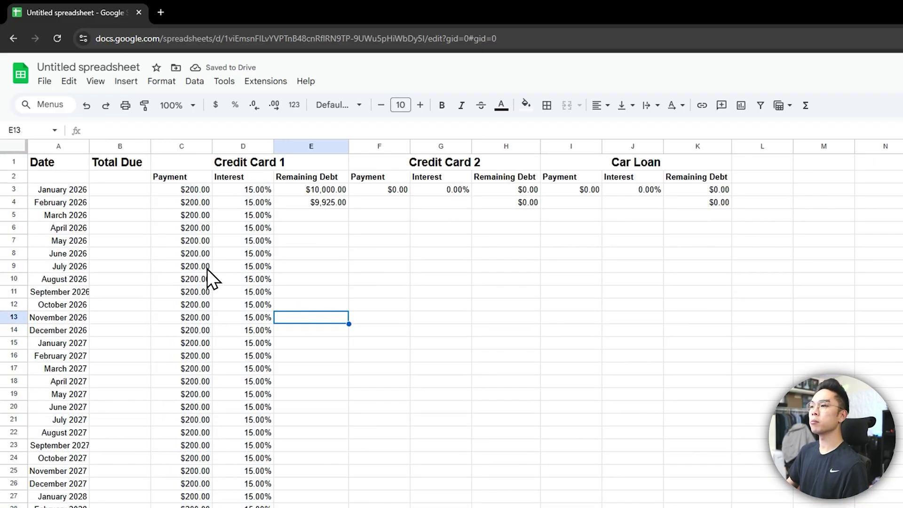
left_click(194, 215)
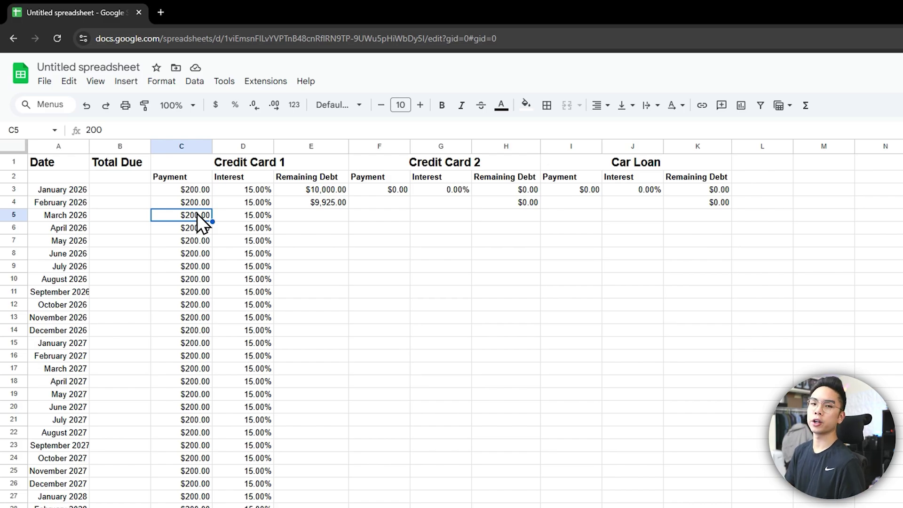
left_click(243, 202)
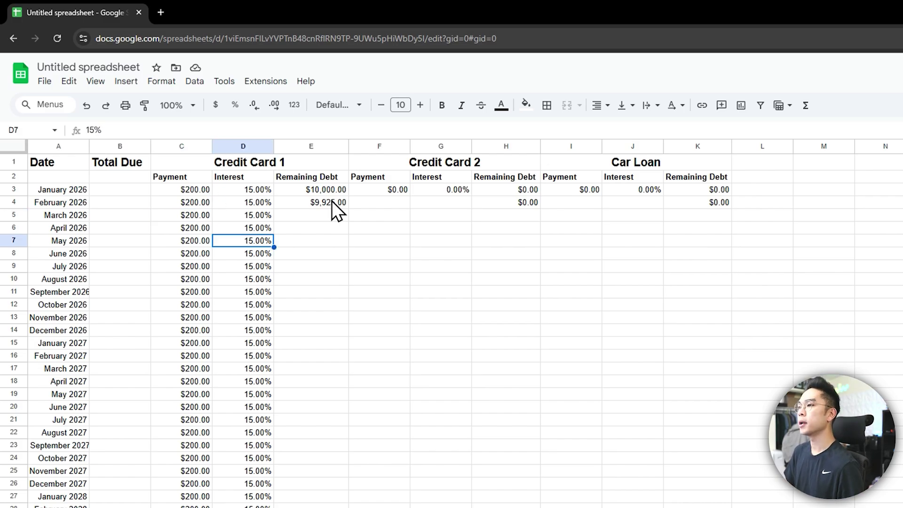
left_click(332, 201)
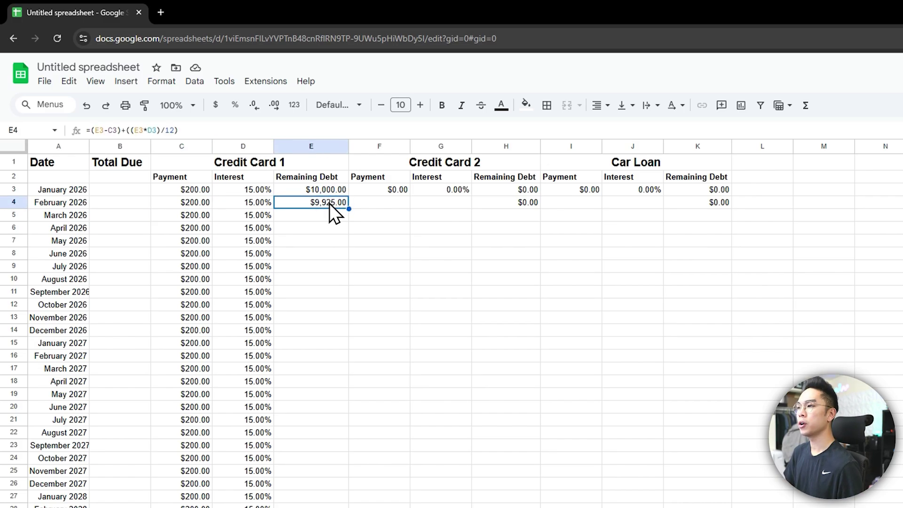
left_click_drag(329, 187, 330, 200)
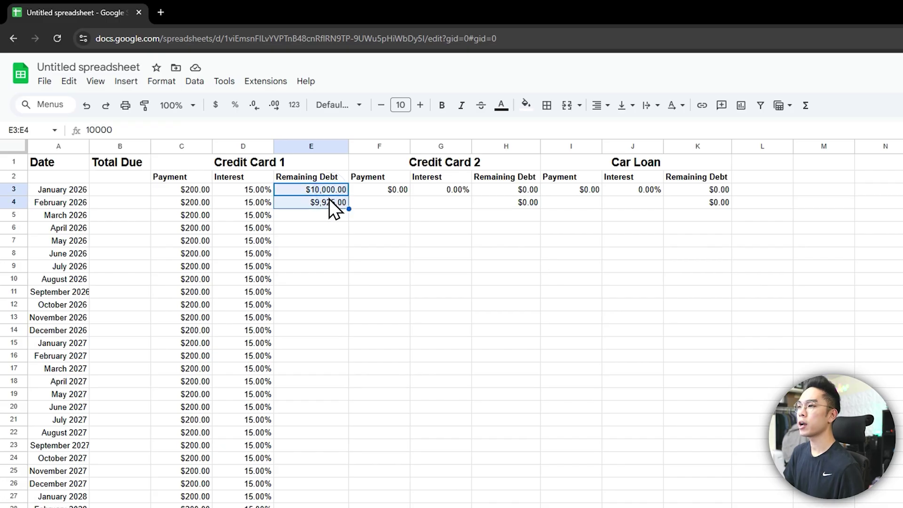
left_click(331, 205)
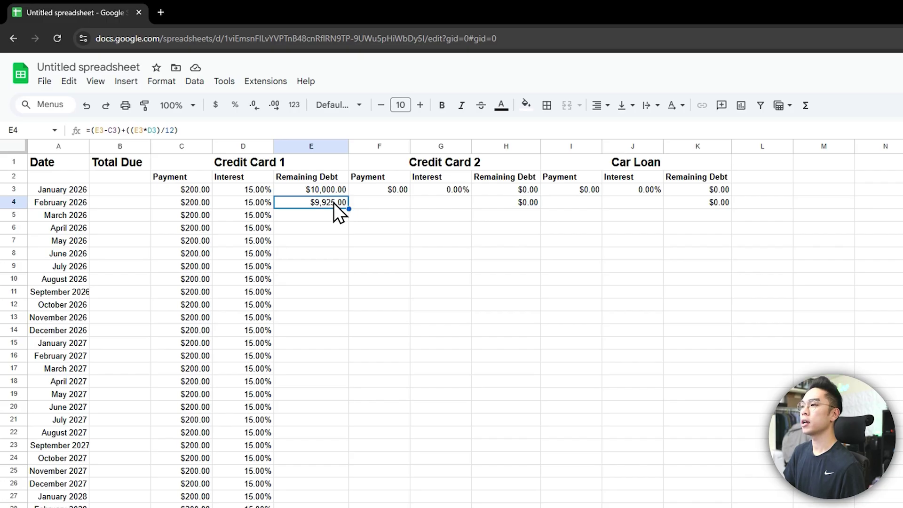
Copy Credit Card 1's remaining-debt formula down column E and check February's formula.
left_click_drag(349, 209, 333, 425)
scroll(343, 237, "down", 6)
scroll(329, 386, "down", 1)
scroll(456, 396, "up", 10)
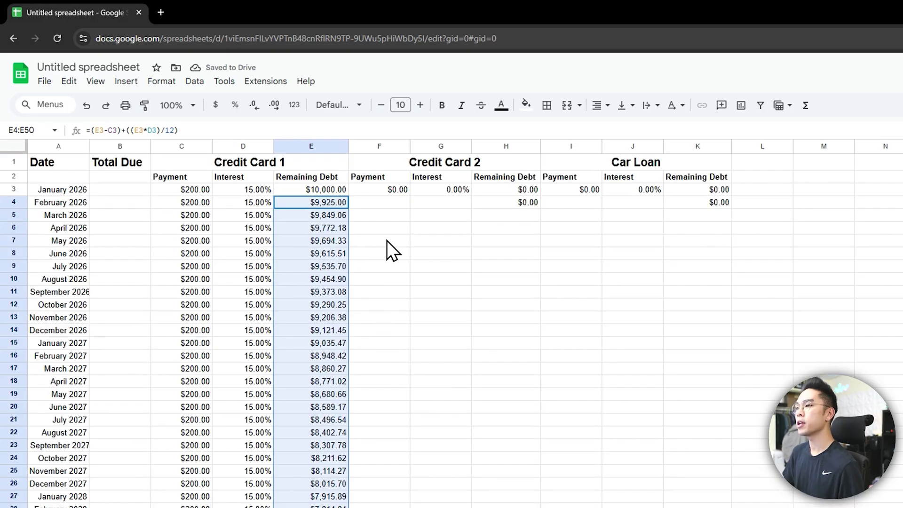
scroll(402, 230, "down", 11)
scroll(400, 277, "up", 11)
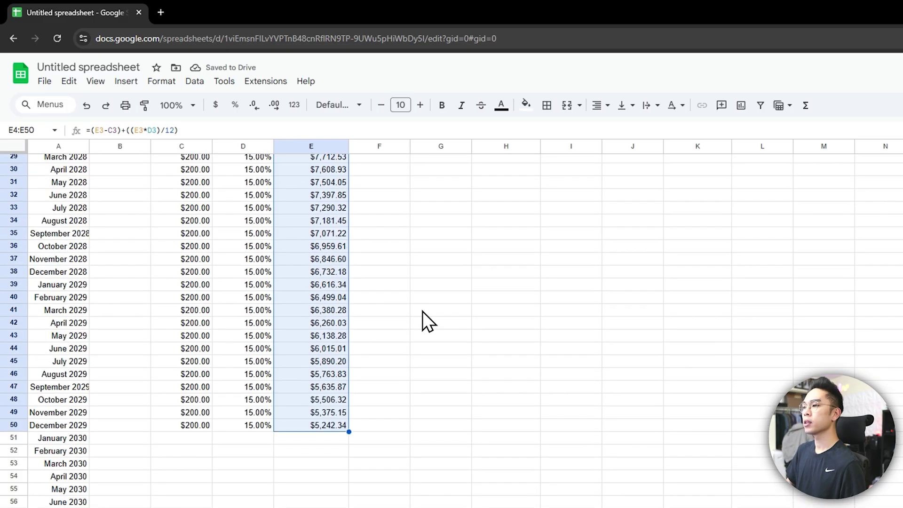
left_click(390, 206)
left_click(332, 203)
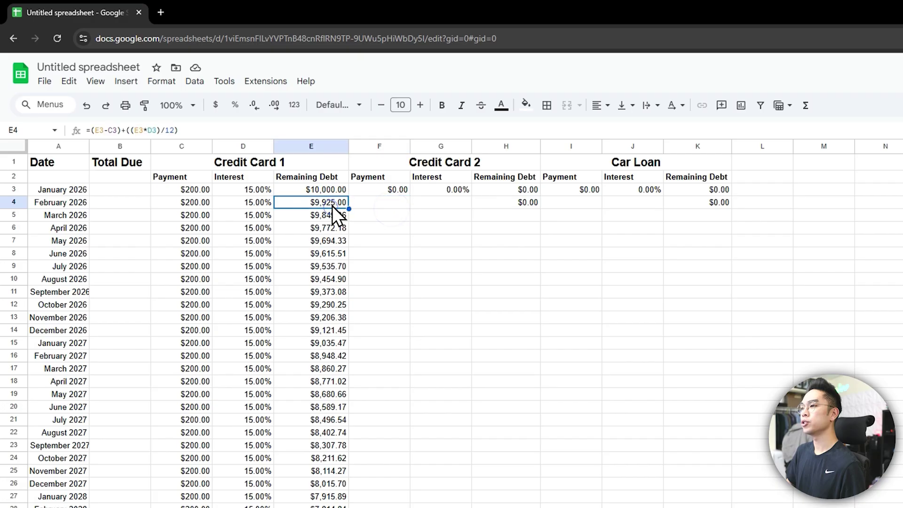
Set Credit Card 1's January payment to $300, copy it down column C, and check E47.
left_click(193, 188)
type("300")
key("Return")
left_click(193, 186)
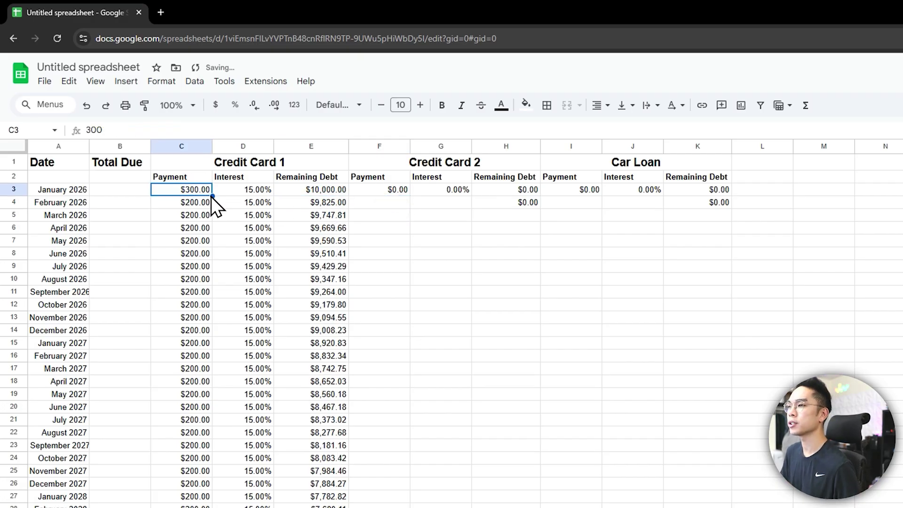
scroll(211, 264, "down", 9)
left_click_drag(212, 196, 199, 363)
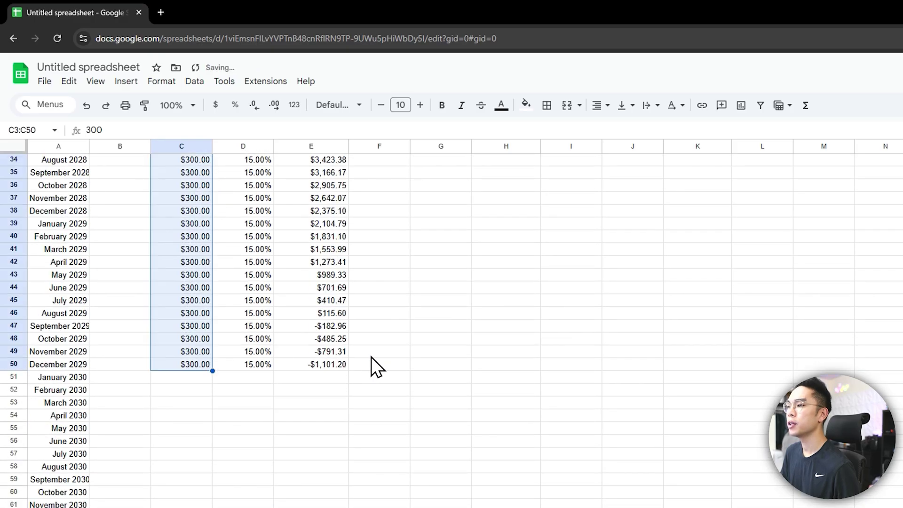
scroll(402, 361, "up", 2)
left_click(402, 369)
left_click(312, 387)
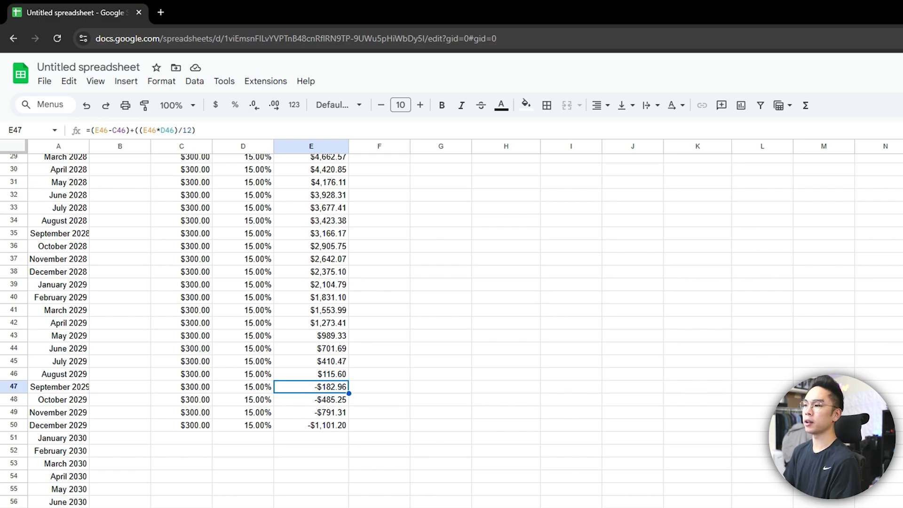
Fill row 47 (September 2029) with light green to mark Credit Card 1's payoff.
left_click(14, 387)
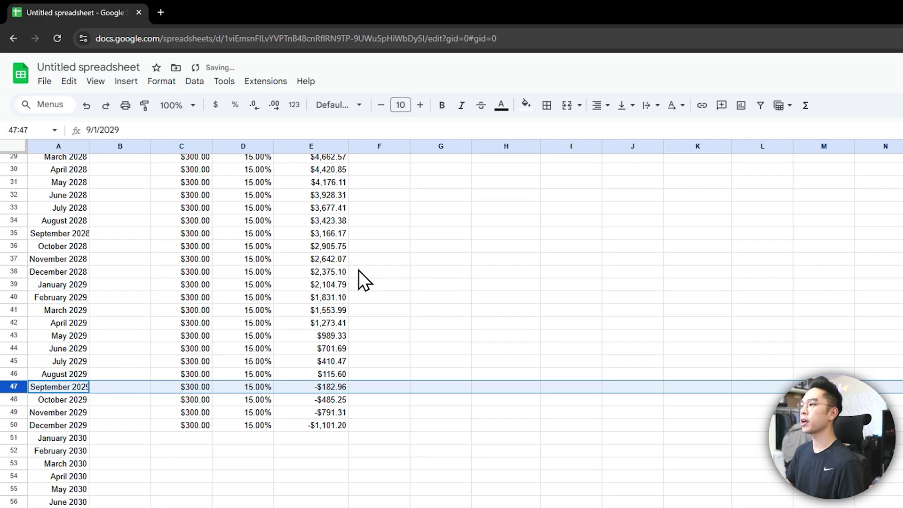
left_click(523, 106)
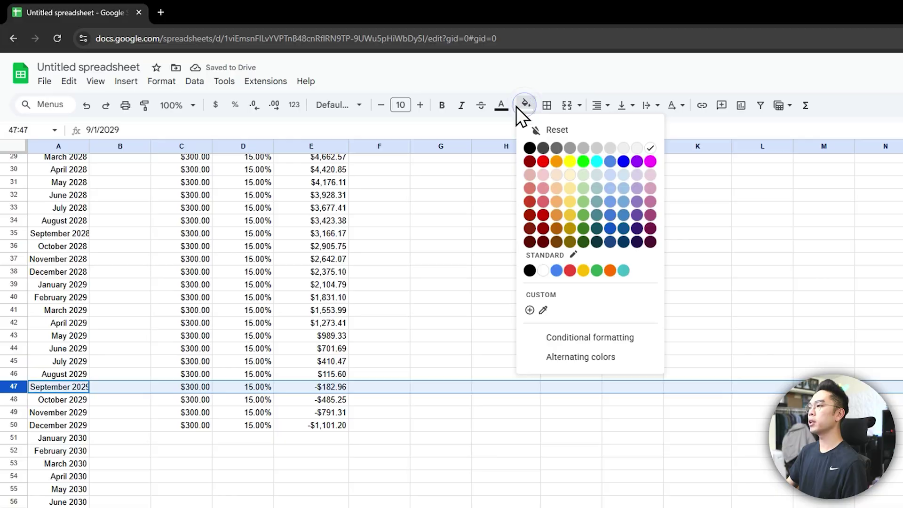
left_click(584, 179)
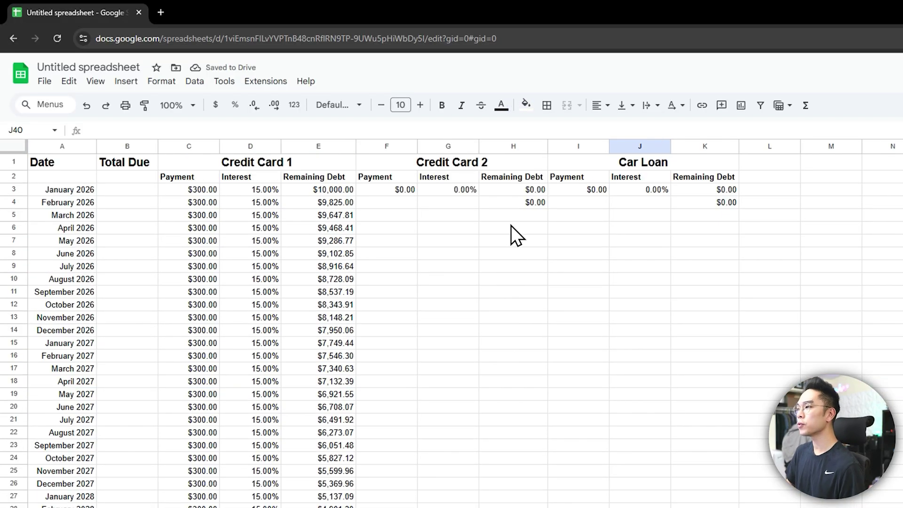
left_click(520, 192)
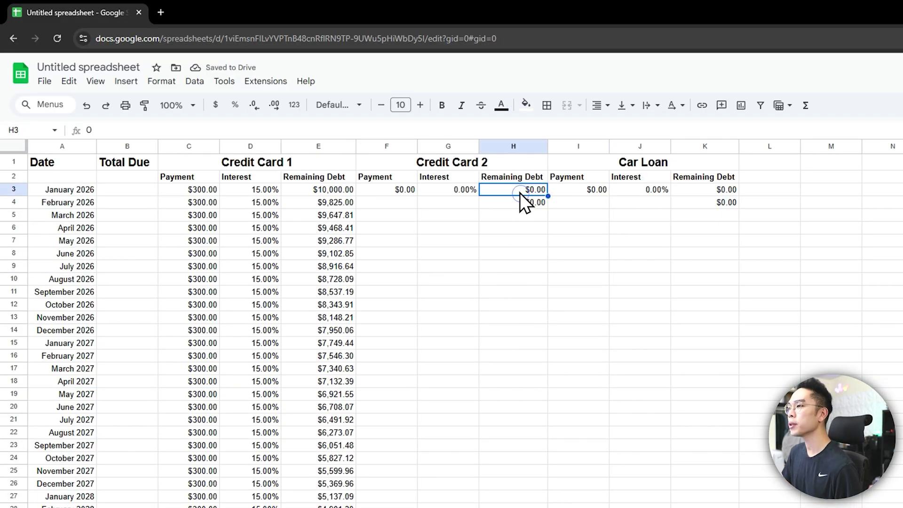
Enter Credit Card 2's $25,000 balance, $350 payment and 13% interest for January 2026.
type("25000")
key("Return")
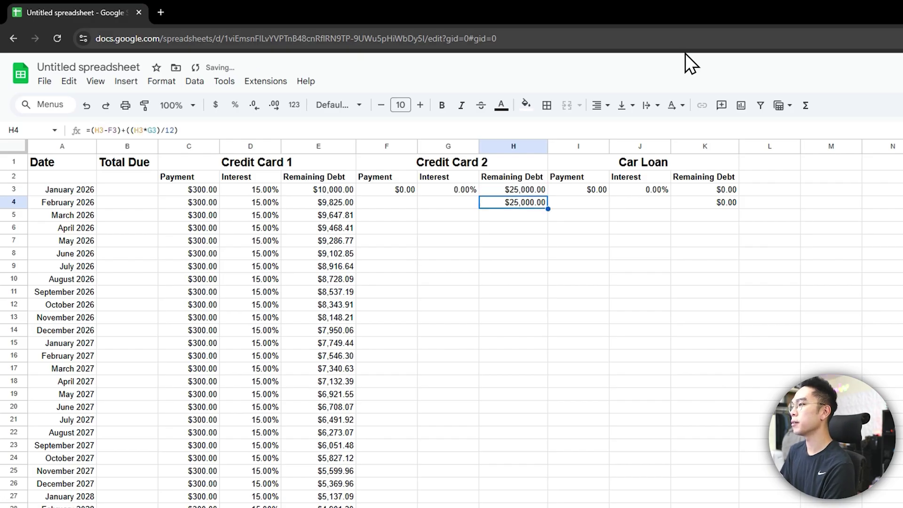
left_click(413, 189)
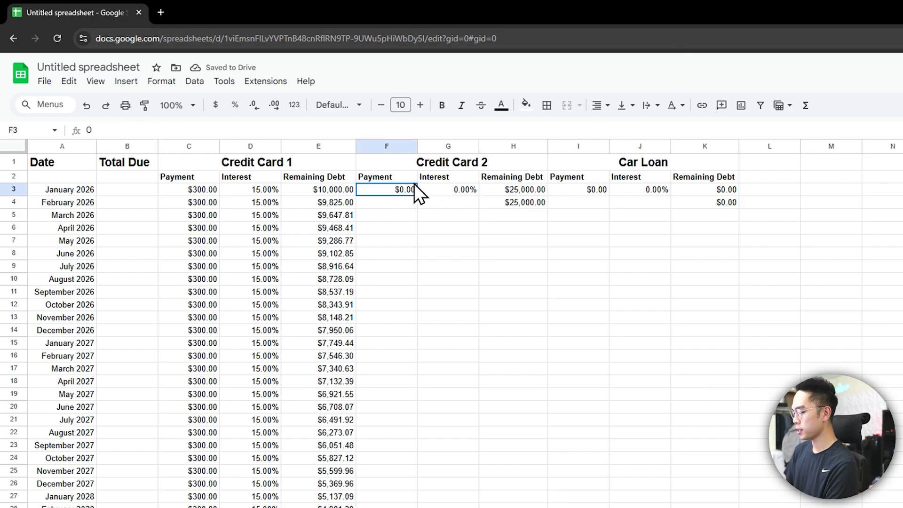
type("350")
key("Return")
left_click(444, 193)
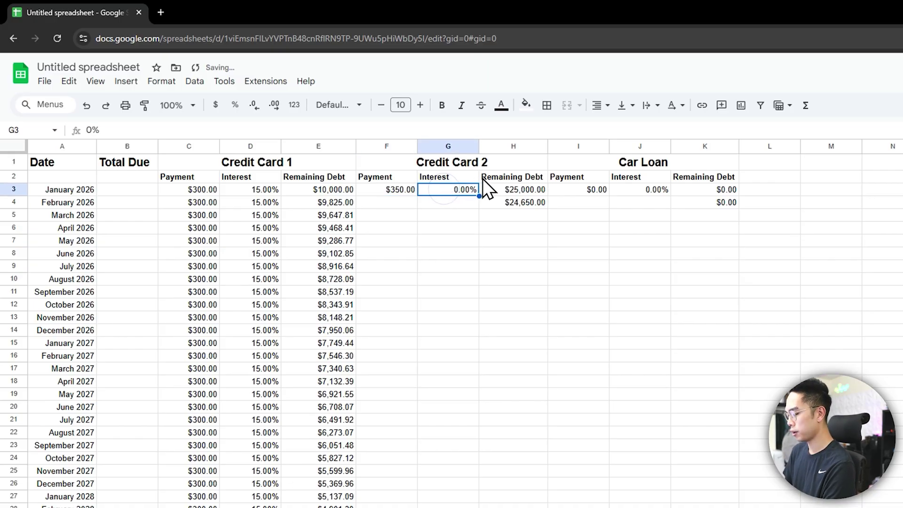
type("13")
key("Return")
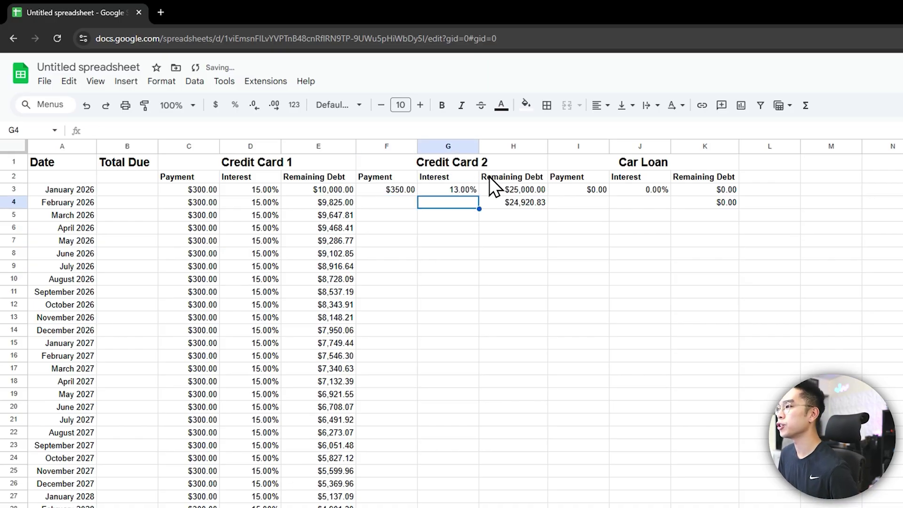
Repeat $350 and 13% for February, then fill payment and interest down to row 70.
key("Left")
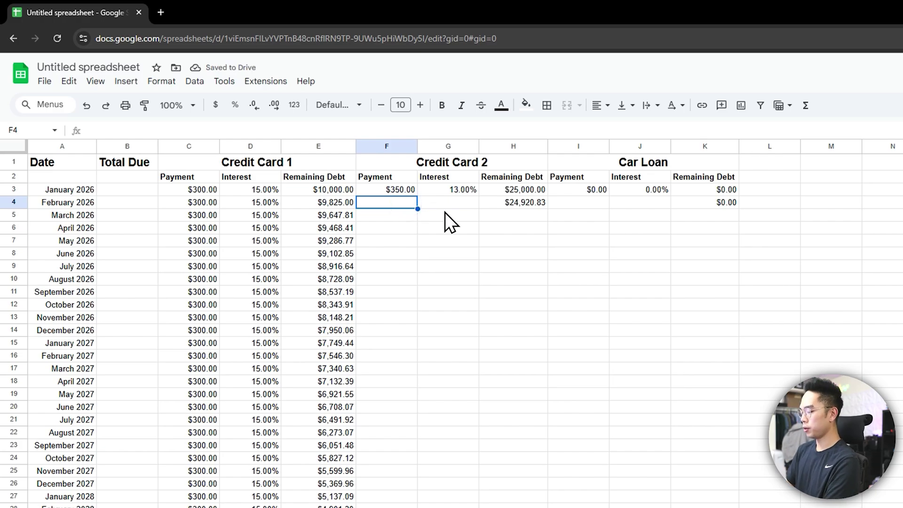
type("350")
key("Tab")
type("13")
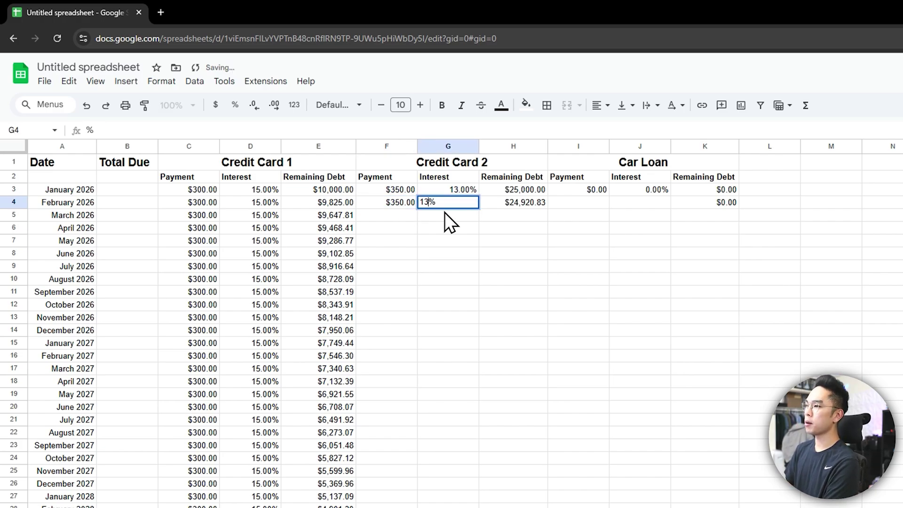
key("Return")
left_click_drag(377, 191, 424, 203)
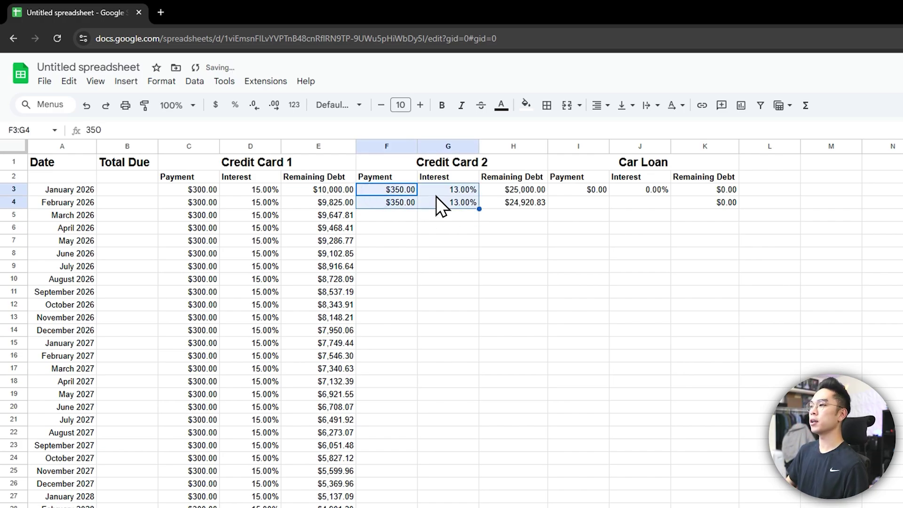
left_click(461, 205)
left_click_drag(378, 188, 467, 491)
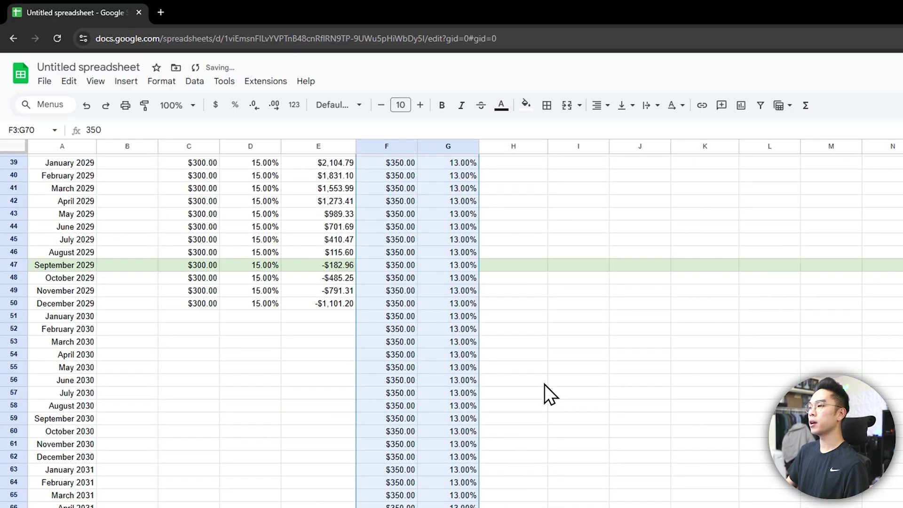
scroll(543, 388, "up", 10)
left_click(536, 204)
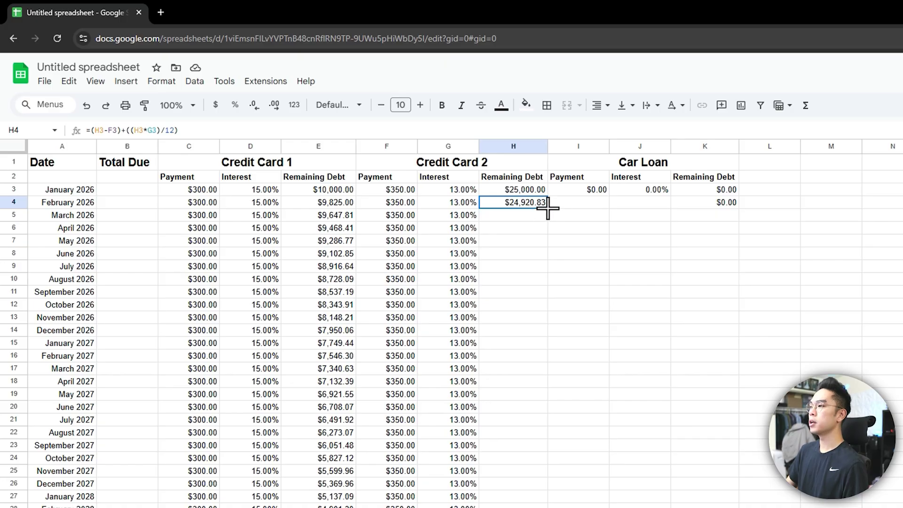
Fill Credit Card 2's remaining-debt formula from H4 down column H.
left_click_drag(547, 208, 536, 460)
scroll(540, 242, "down", 11)
scroll(533, 459, "down", 3)
scroll(560, 411, "up", 11)
scroll(544, 422, "up", 3)
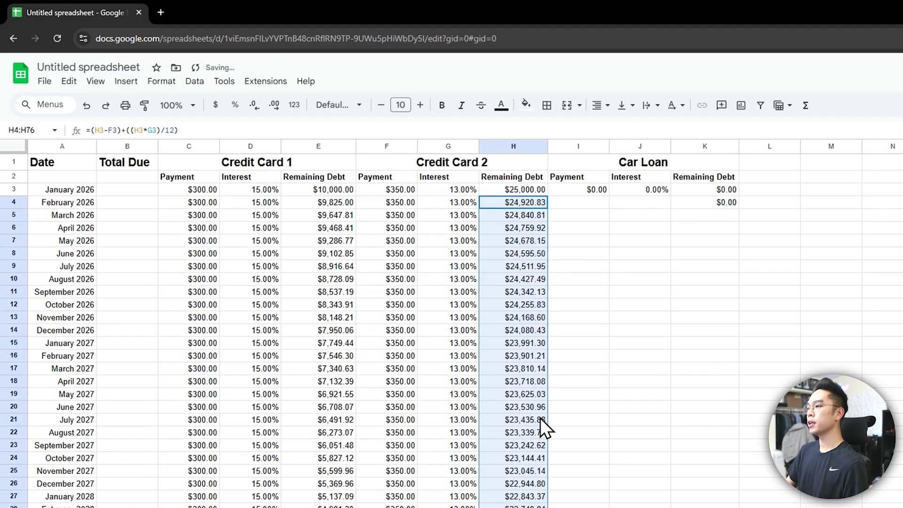
Verify the $25,000 start in H3 and the remaining-debt formulas in H4 through H7.
left_click(523, 189)
left_click(518, 201)
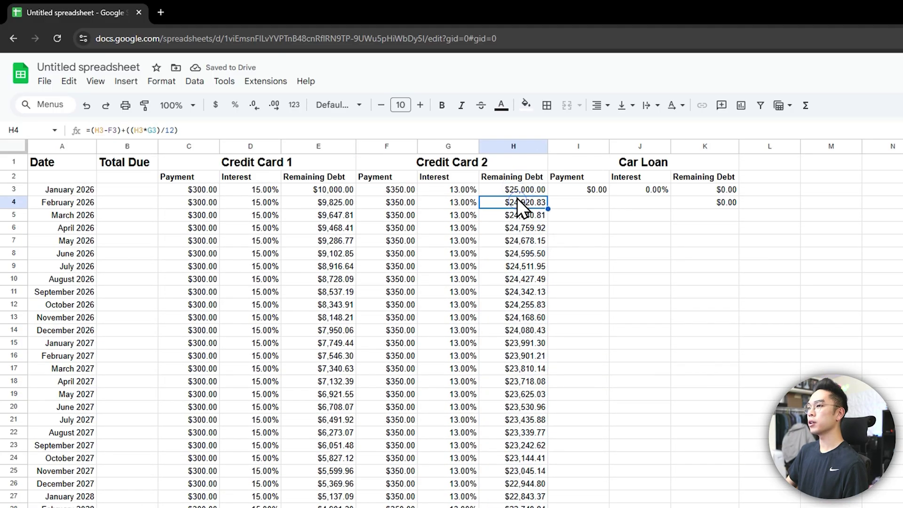
left_click(208, 131)
left_click(537, 241)
key("Up")
key("Up")
key("Up")
key("Down")
key("Down")
key("Down")
key("Down")
scroll(535, 241, "down", 5)
scroll(536, 242, "down", 6)
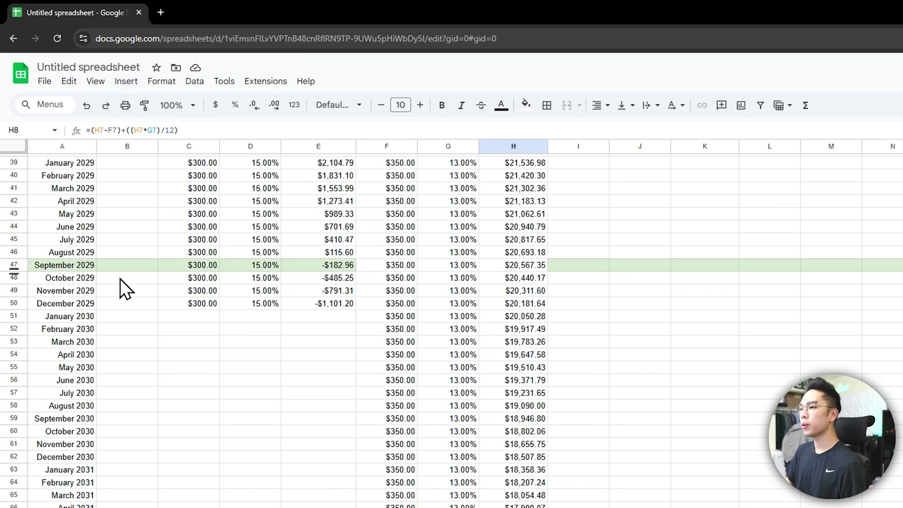
left_click(13, 265)
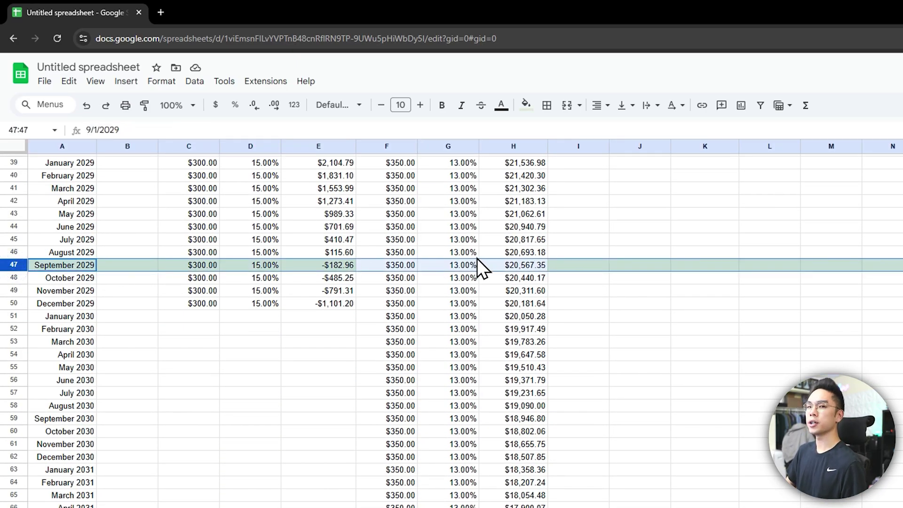
Reapply the light green fill to the September 2029 row.
left_click(525, 105)
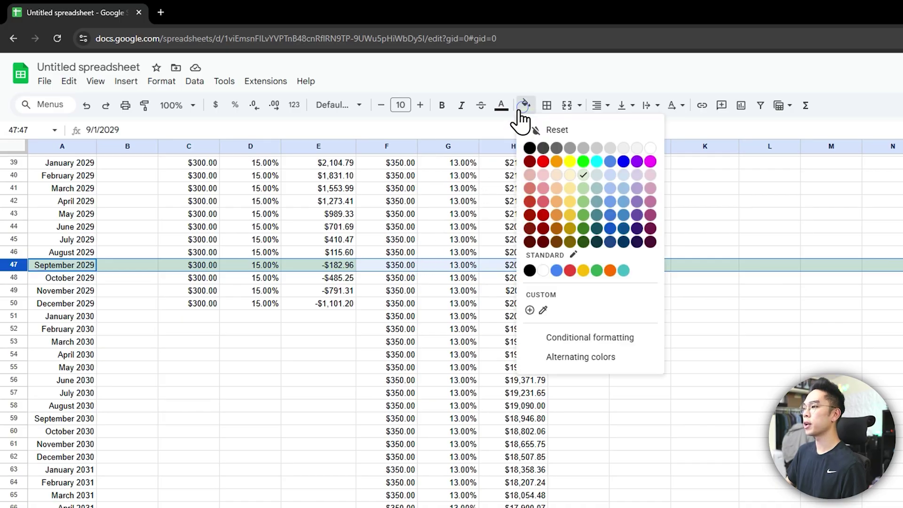
left_click(582, 177)
left_click(564, 253)
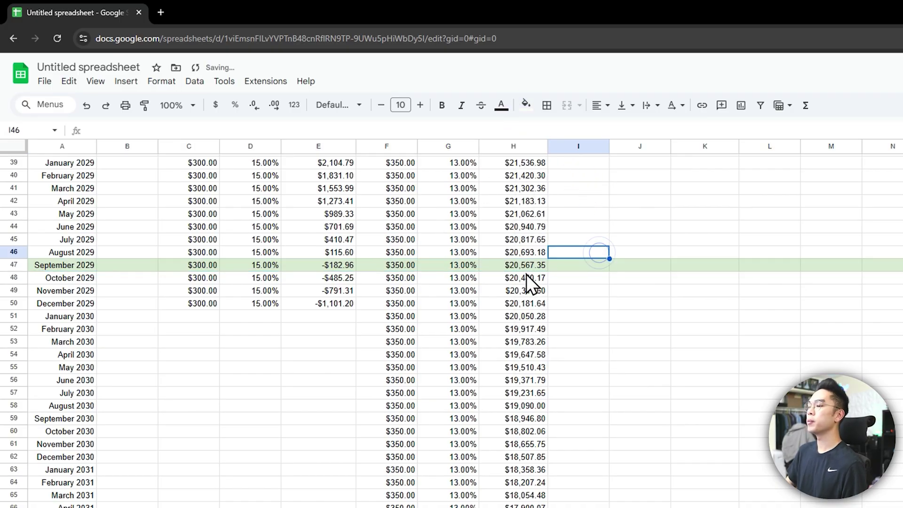
left_click(371, 277)
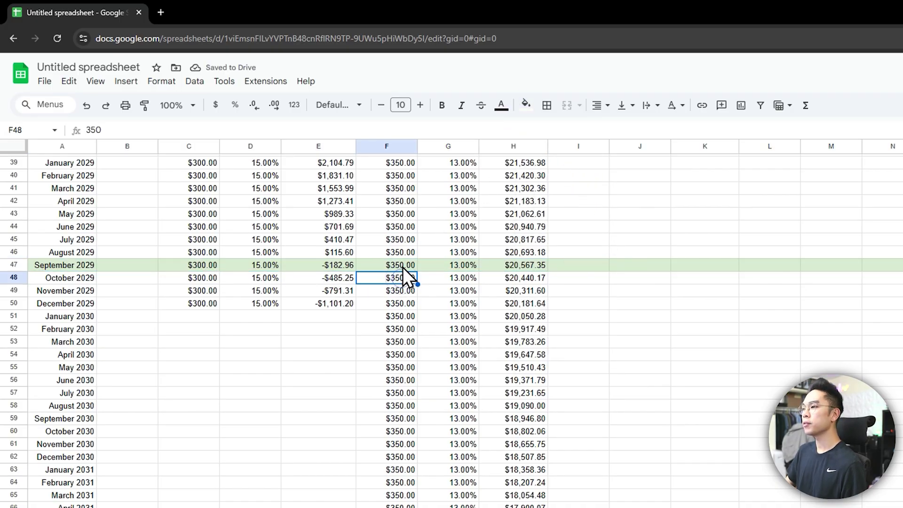
left_click(212, 265)
left_click(309, 270)
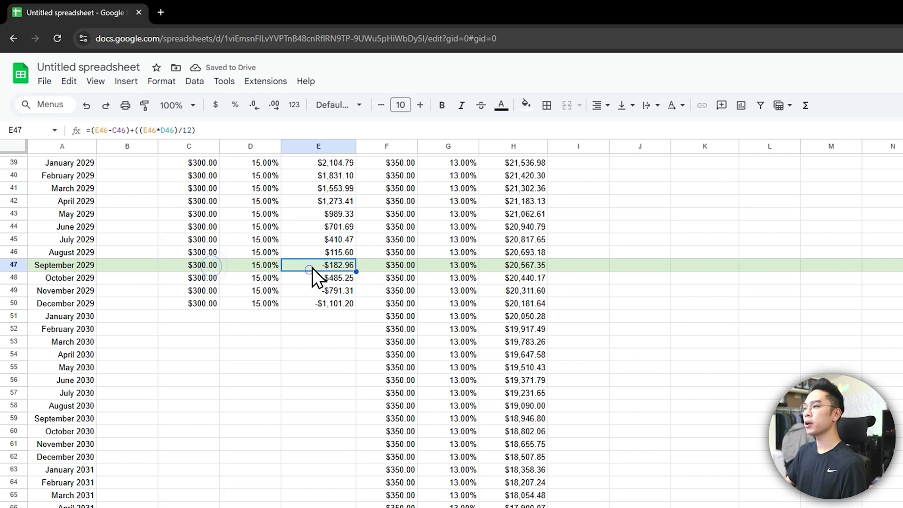
Set Credit Card 2's October 2029 payment to $650 and fill payment and interest to row 101.
left_click(378, 278)
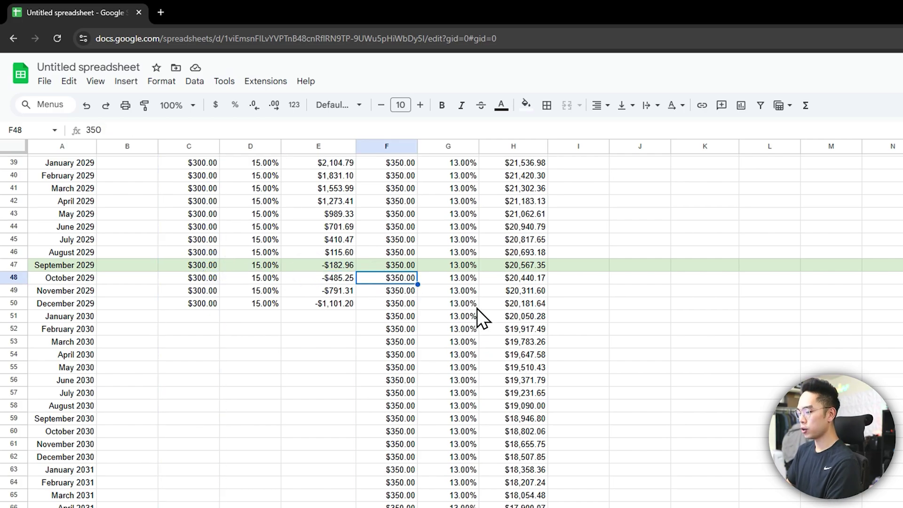
type("650")
key("Return")
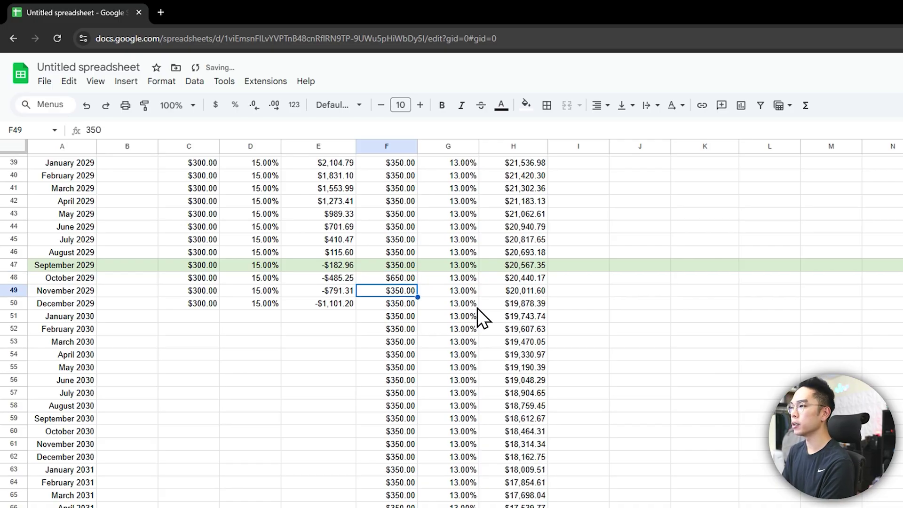
left_click(385, 278)
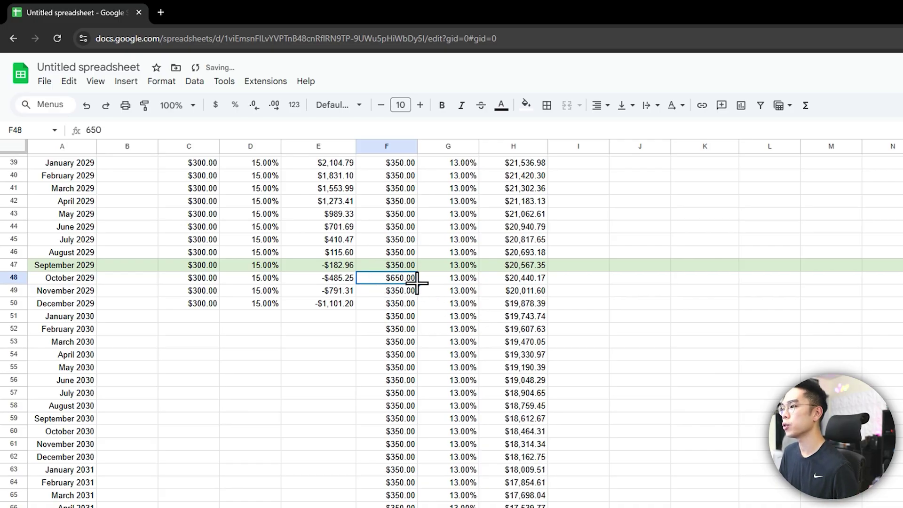
left_click_drag(418, 285, 410, 506)
scroll(430, 401, "down", 3)
scroll(433, 399, "up", 3)
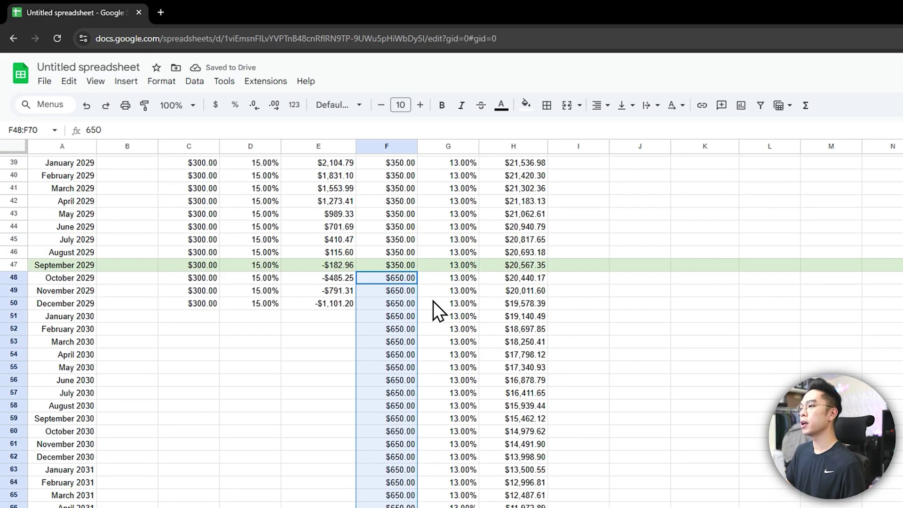
left_click_drag(461, 278, 467, 472)
scroll(456, 311, "down", 2)
scroll(504, 414, "up", 5)
left_click(524, 393)
left_click_drag(548, 399, 544, 506)
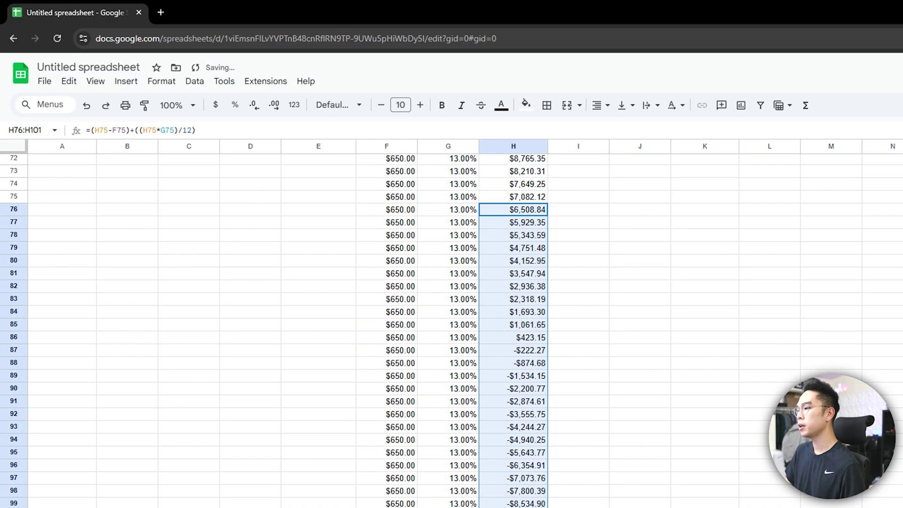
left_click(527, 402)
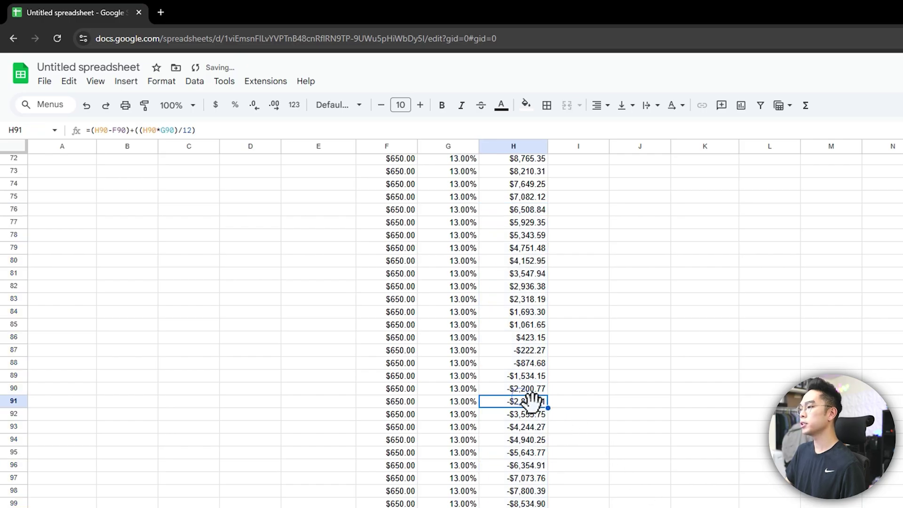
left_click(527, 351)
left_click(407, 351)
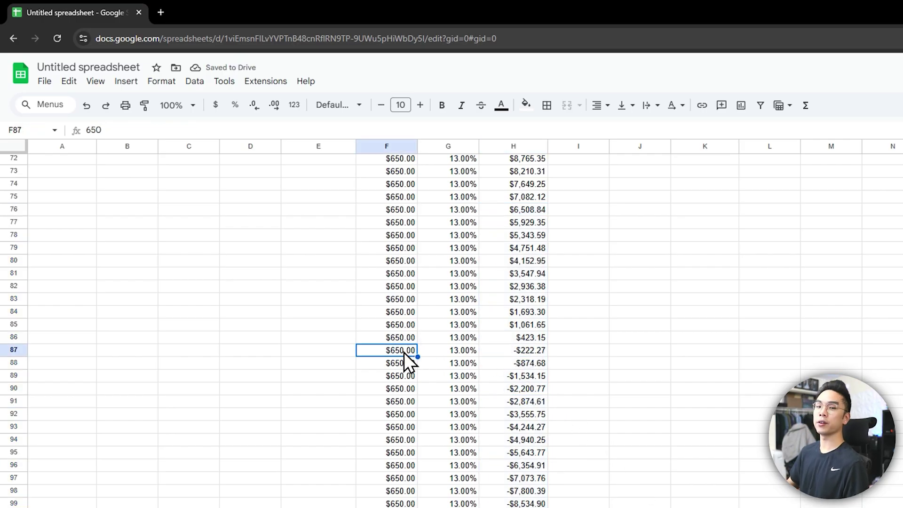
scroll(404, 352, "up", 5)
scroll(209, 298, "down", 2)
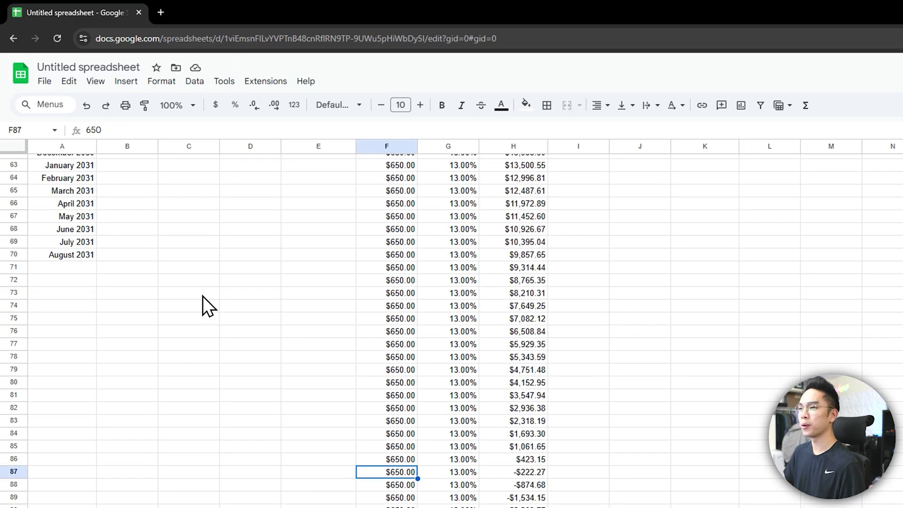
left_click(78, 242)
left_click(89, 232)
left_click_drag(87, 241, 89, 426)
scroll(224, 415, "up", 10)
scroll(224, 415, "up", 5)
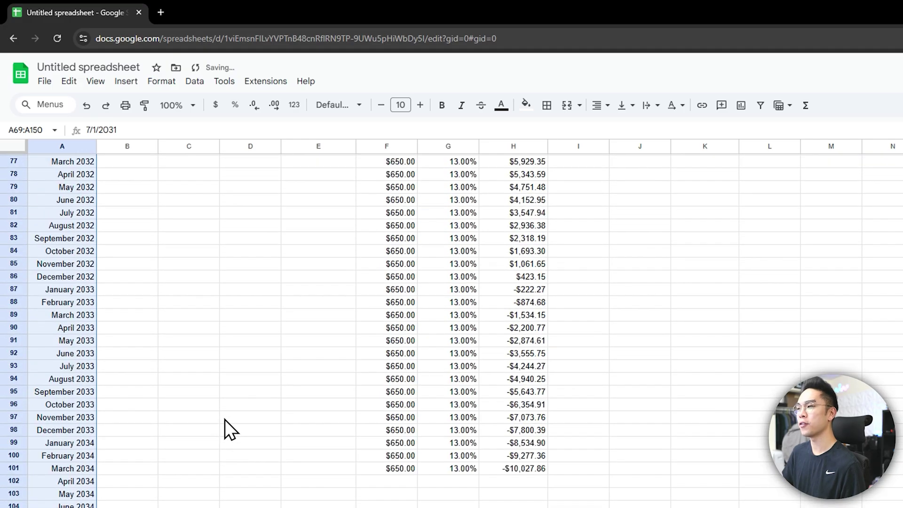
scroll(332, 420, "down", 3)
scroll(506, 363, "up", 3)
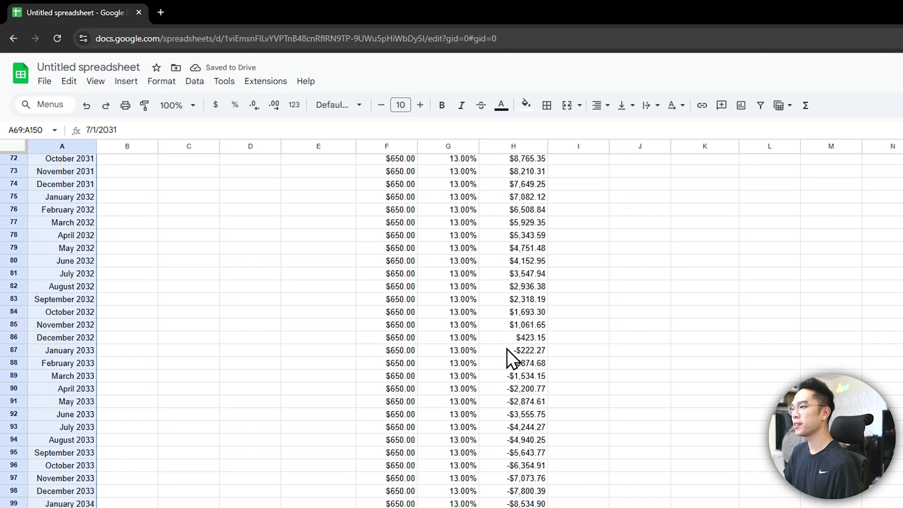
Give row 87, Credit Card 2's January 2033 payoff month, a light green fill.
left_click(143, 354)
left_click(13, 351)
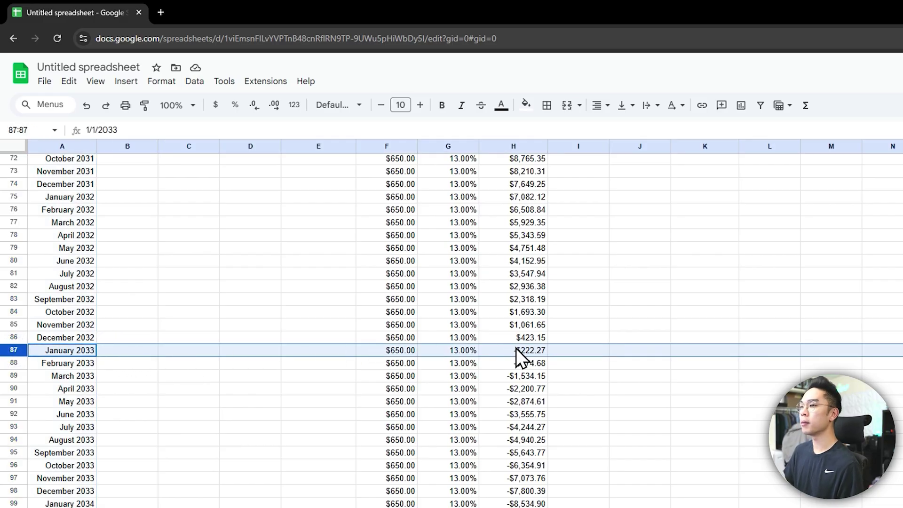
scroll(586, 355, "up", 20)
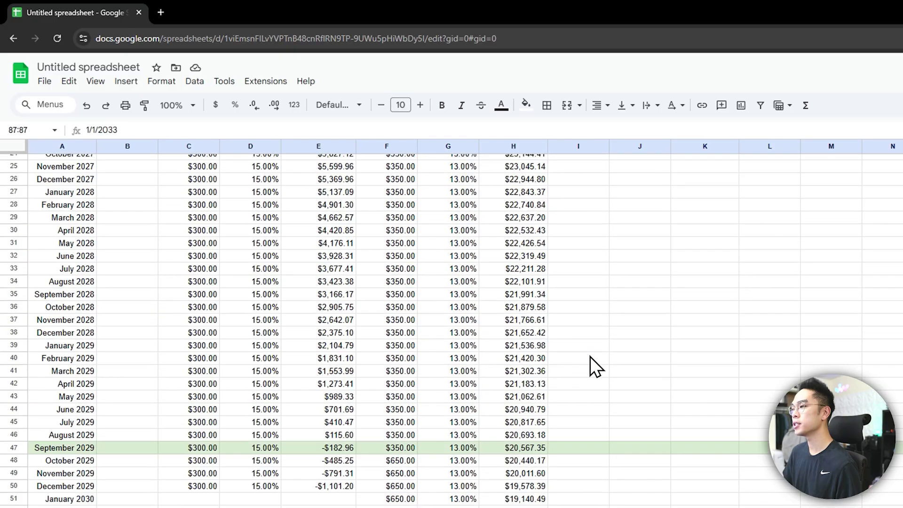
scroll(532, 209, "down", 20)
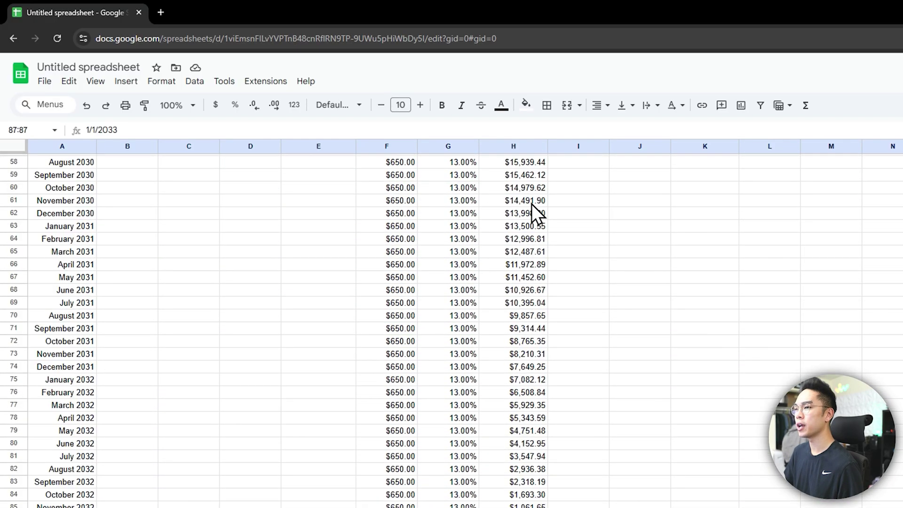
left_click(526, 104)
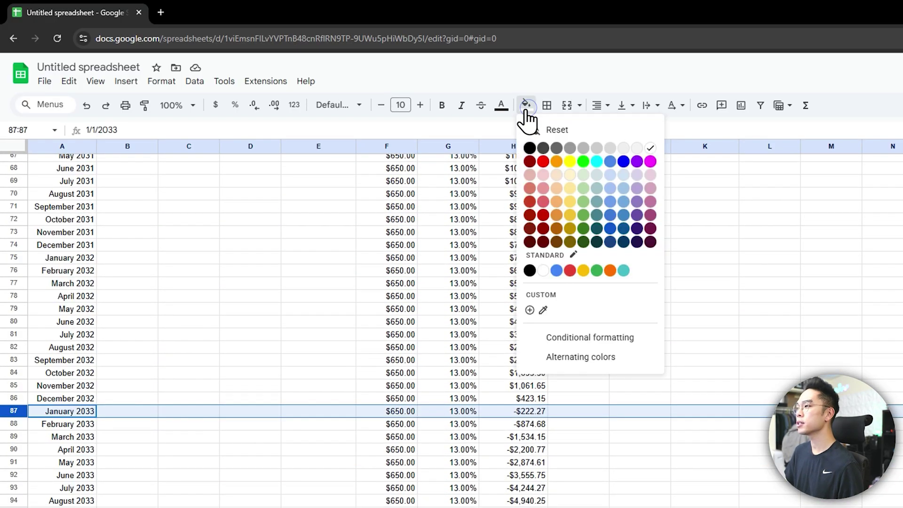
left_click(580, 175)
left_click(622, 386)
scroll(617, 424, "up", 15)
scroll(623, 431, "up", 6)
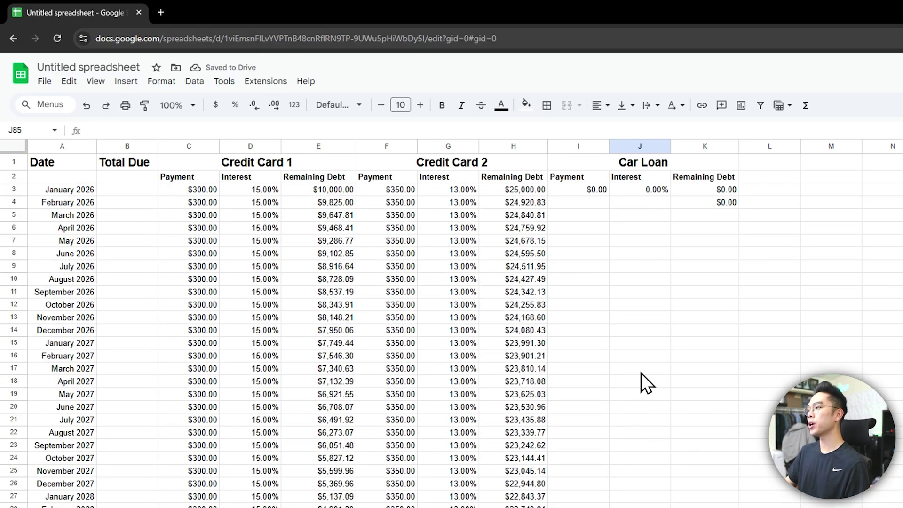
left_click(594, 190)
Review the Car Loan starting values, Credit Card 2's $650 payment and Credit Card 1's payoff row.
left_click(705, 190)
scroll(594, 293, "down", 14)
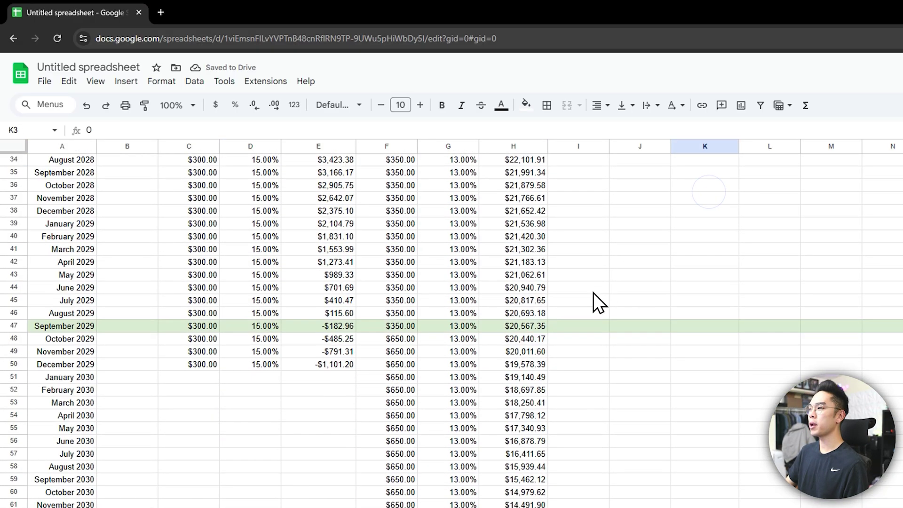
left_click(391, 217)
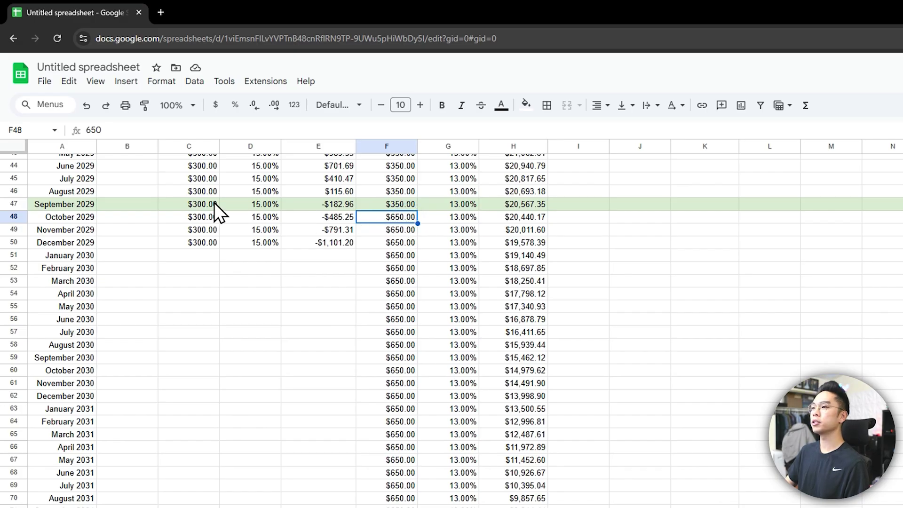
left_click(193, 203)
Delete the C48:E50 entries that follow Credit Card 1's September 2029 payoff.
left_click_drag(203, 217, 306, 236)
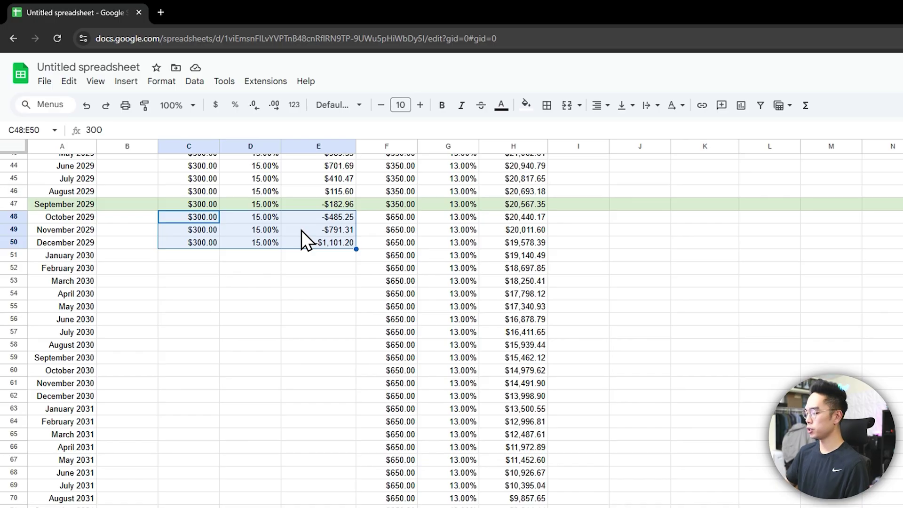
key("Delete")
left_click(284, 227)
left_click(201, 204)
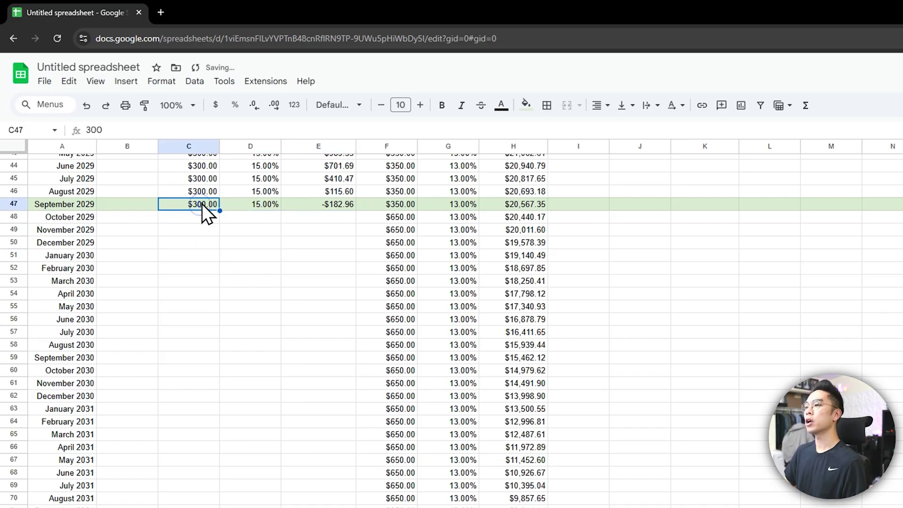
left_click(391, 216)
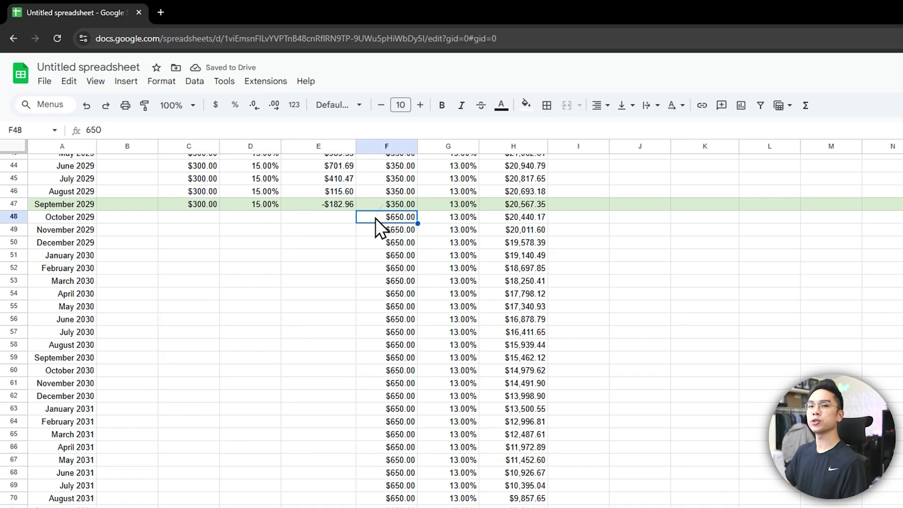
scroll(413, 232, "up", 15)
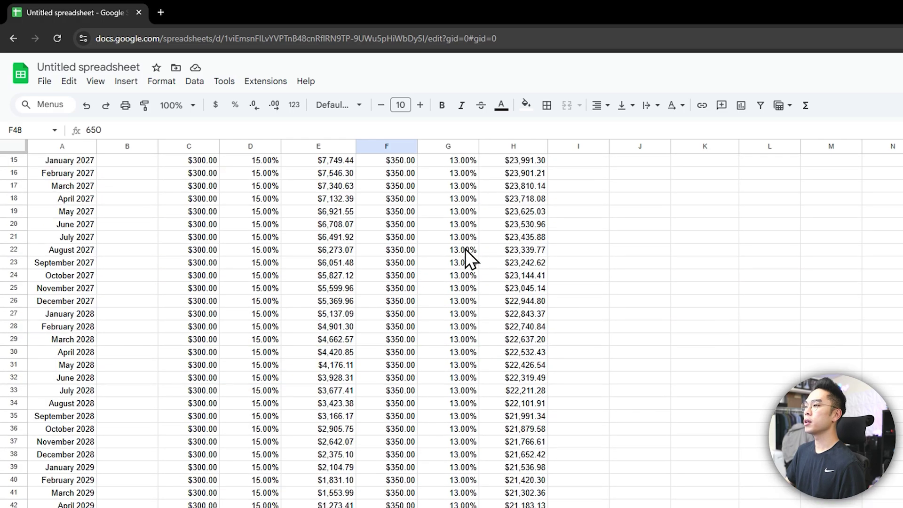
left_click(596, 189)
left_click(691, 187)
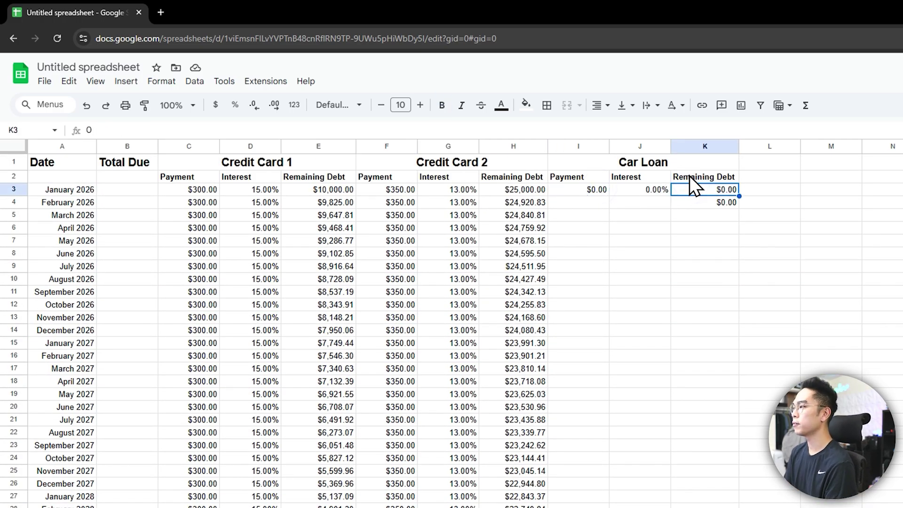
Enter the Car Loan's $40,000 starting balance and $550 January 2026 payment.
type("40000")
key("Return")
left_click(594, 187)
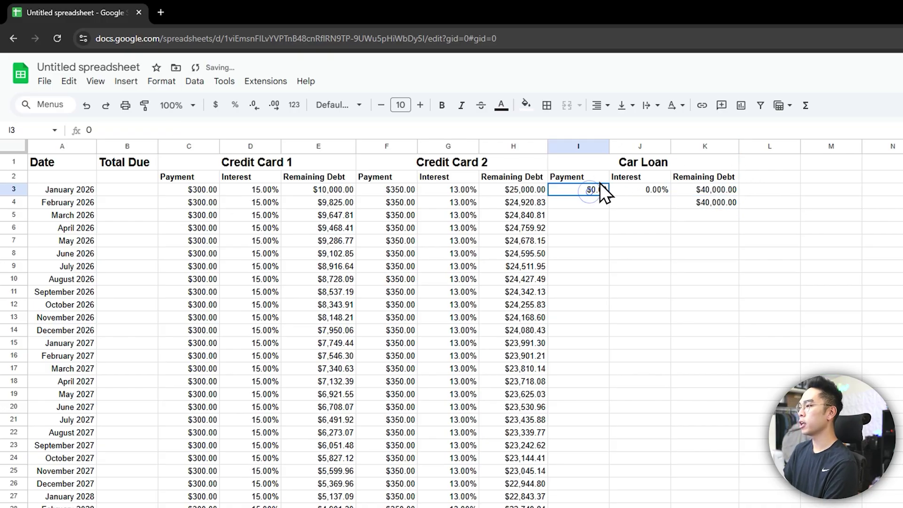
type("550")
key("Return")
Fill the Car Loan's $550 payment and 6% interest down through row 121.
left_click(631, 191)
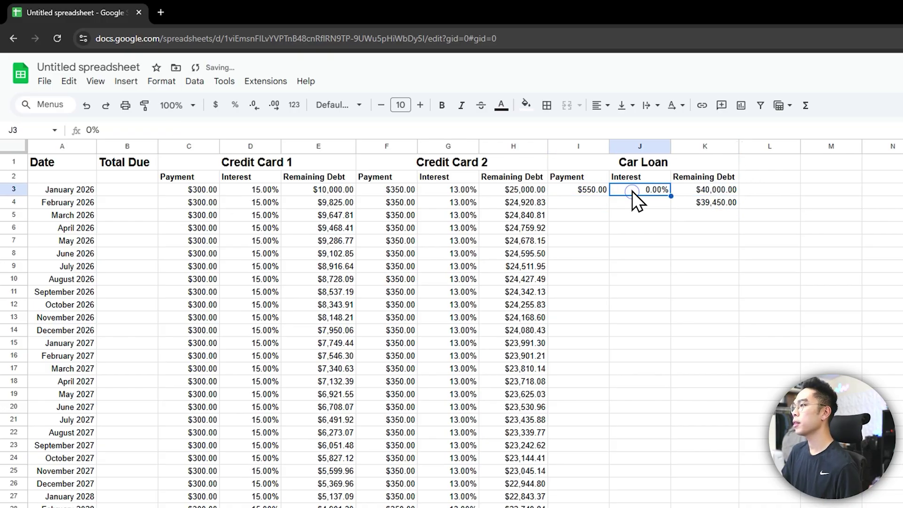
key("shift+Left")
left_click_drag(670, 196, 665, 201)
scroll(673, 365, "down", 10)
scroll(669, 365, "down", 3)
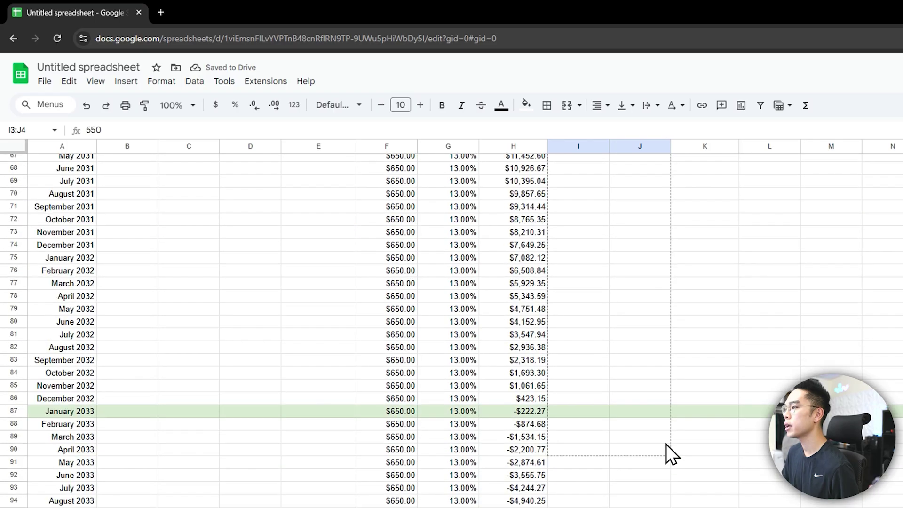
scroll(666, 444, "down", 6)
left_click(665, 479, "shift")
key("ctrl+d")
scroll(665, 479, "up", 5)
scroll(687, 376, "up", 15)
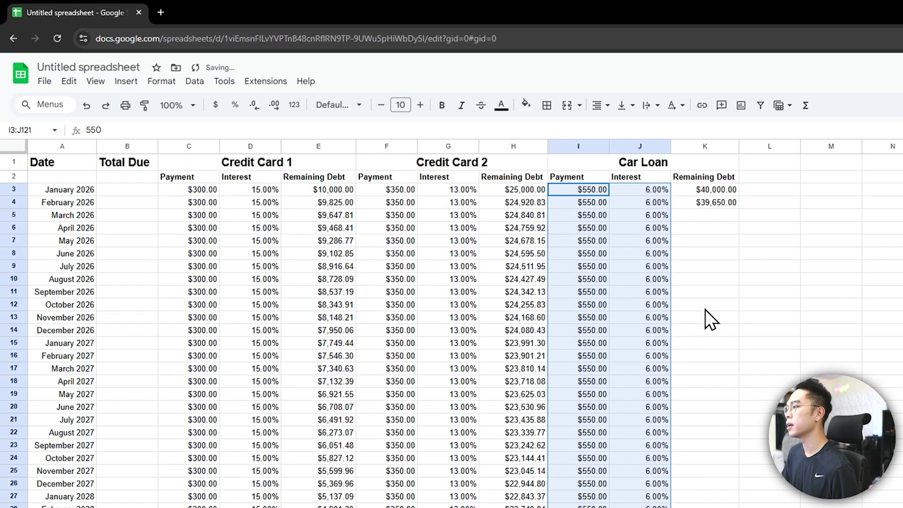
Copy the Car Loan remaining-debt formula from K4 down to row 123.
left_click(729, 203)
left_click_drag(739, 209, 742, 494)
scroll(741, 329, "down", 20)
scroll(800, 494, "up", 1)
scroll(451, 329, "up", 6)
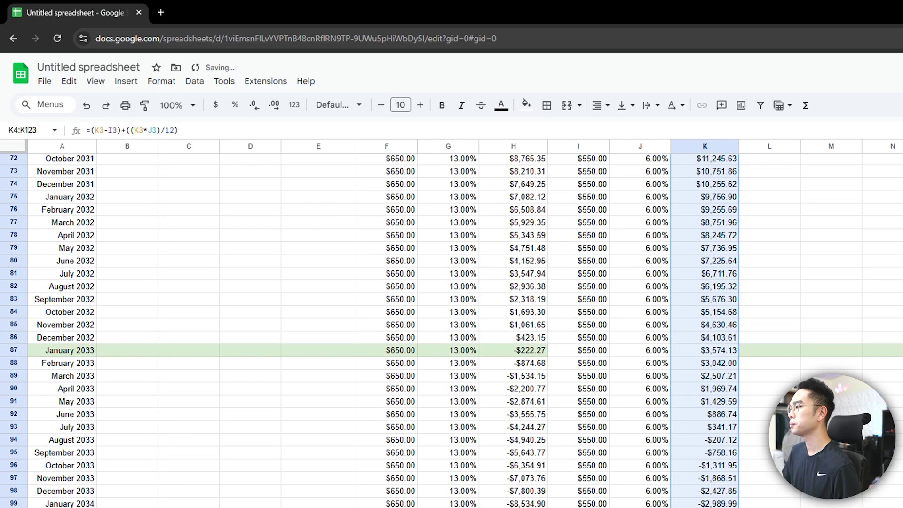
left_click(832, 427)
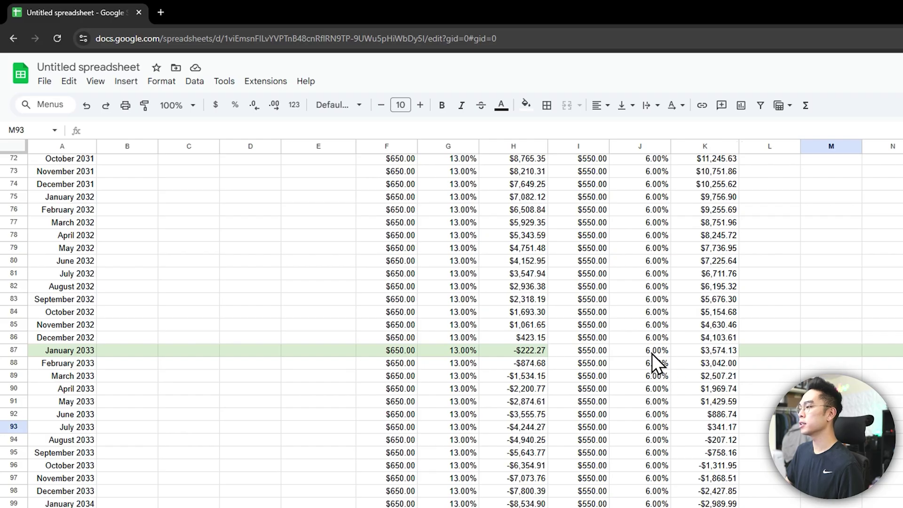
left_click(720, 439)
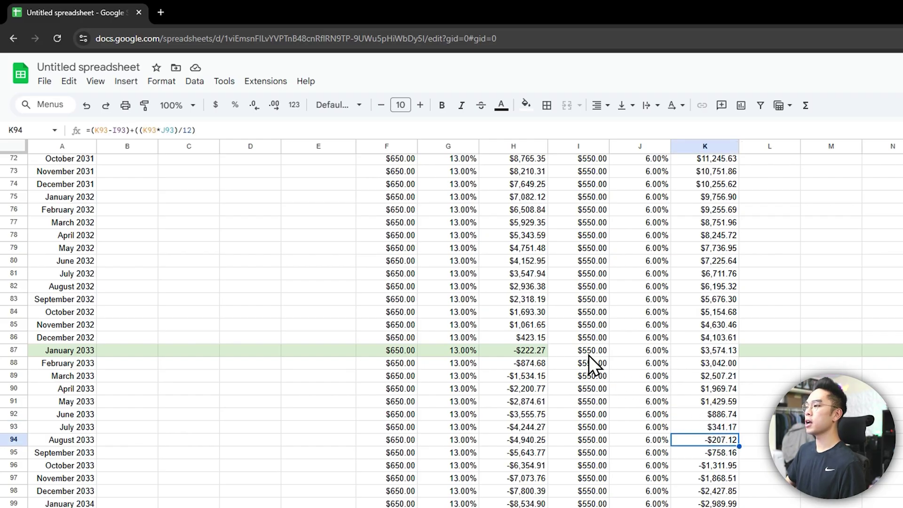
Clear Credit Card 2's entries in F88:H101 after its January 2033 payoff.
left_click_drag(402, 360, 522, 507)
key("Delete")
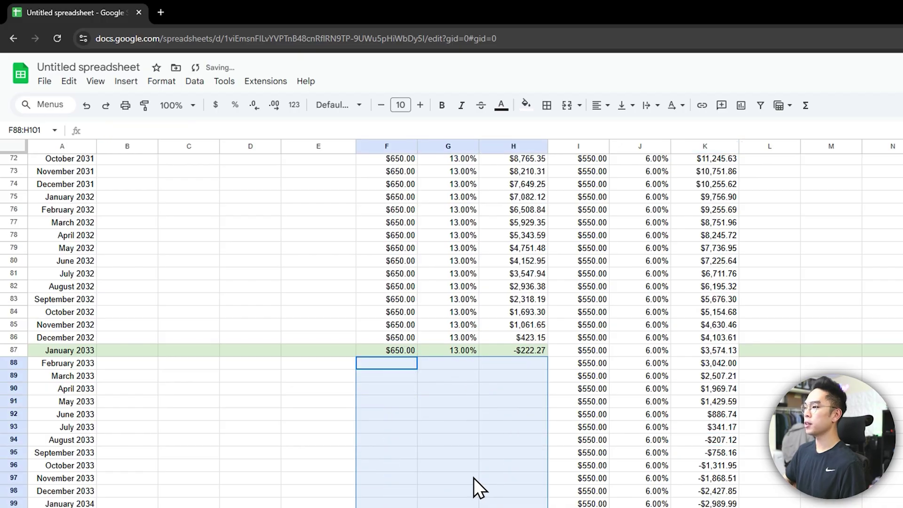
left_click(474, 478)
left_click(407, 352)
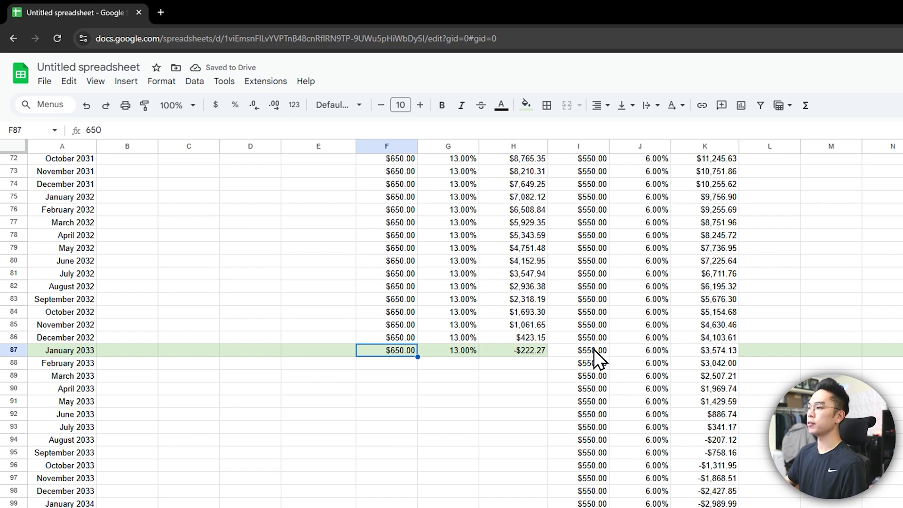
left_click(597, 362)
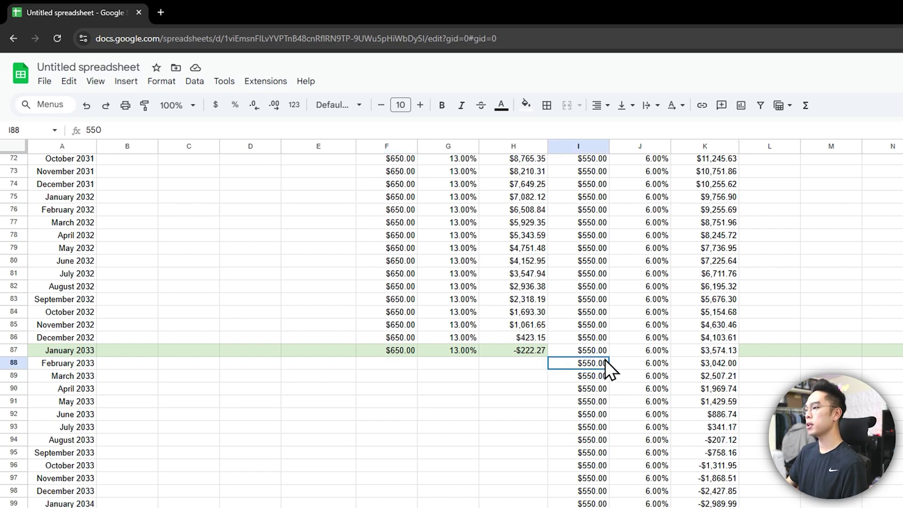
Set the Car Loan payment to =550+650 for February 2033 and 1200 for March.
left_click(87, 130)
type("=")
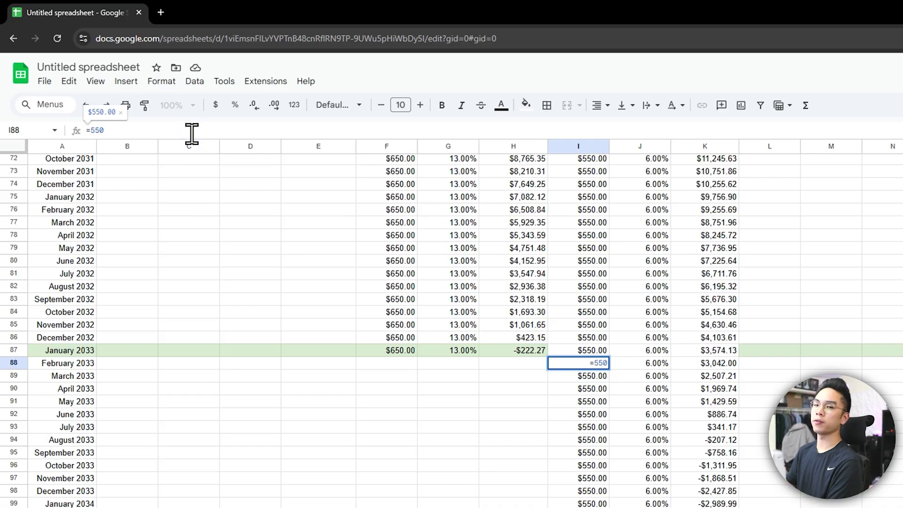
type("+650")
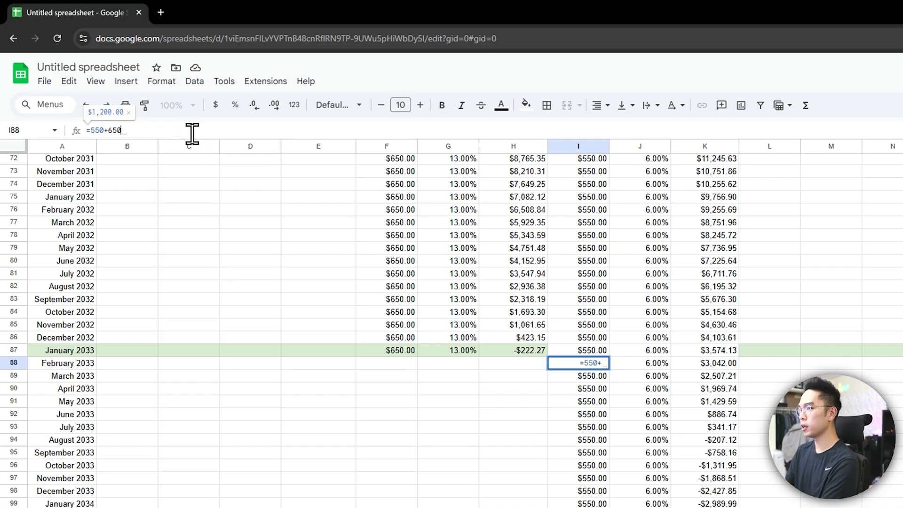
key("Return")
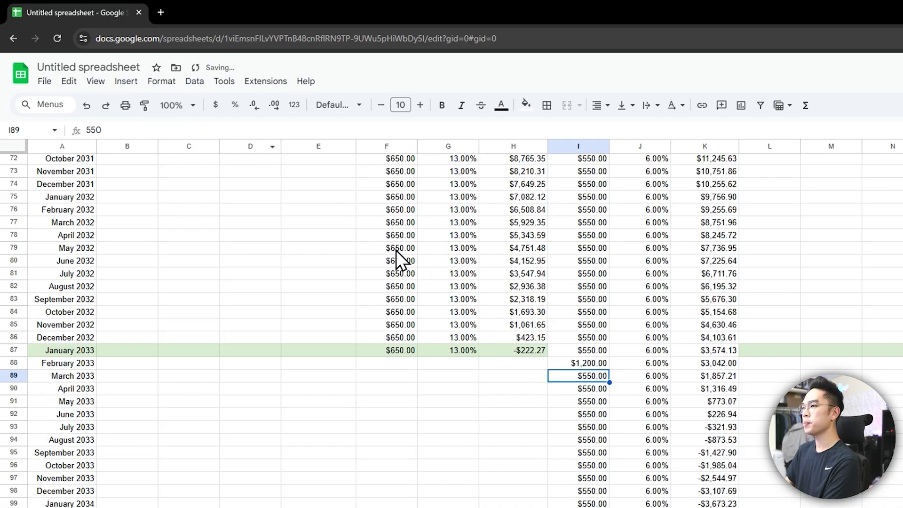
left_click(288, 130)
key("ctrl+a")
type("1200")
key("Return")
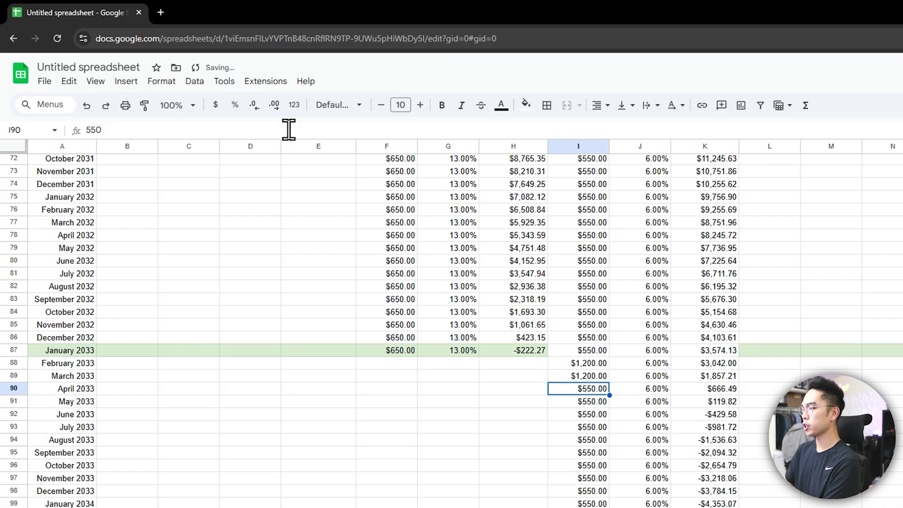
Copy the $1,200 payment down to row 101 and check the May 2033 balance.
left_click(582, 366)
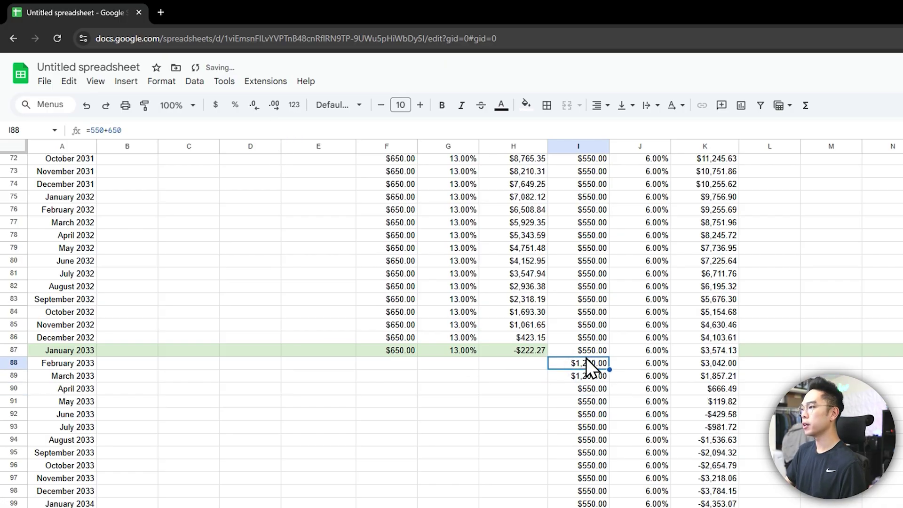
left_click(597, 376)
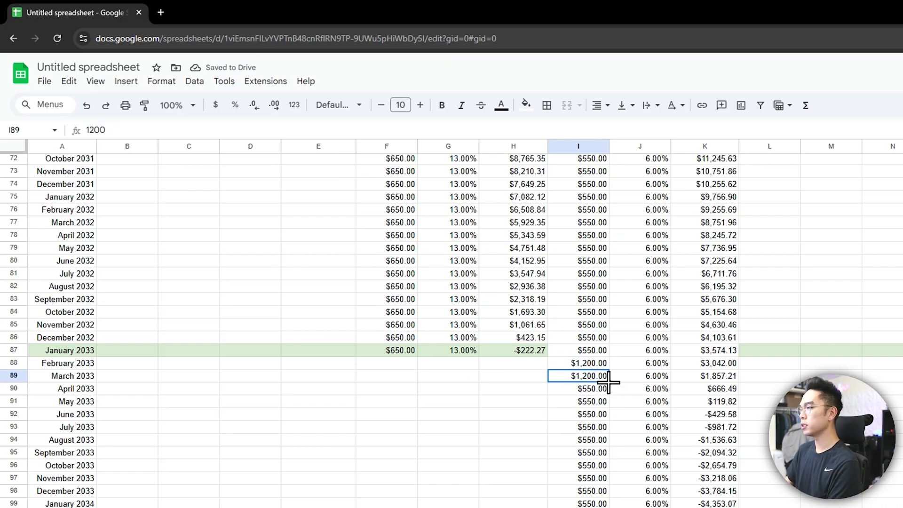
left_click_drag(610, 382, 607, 507)
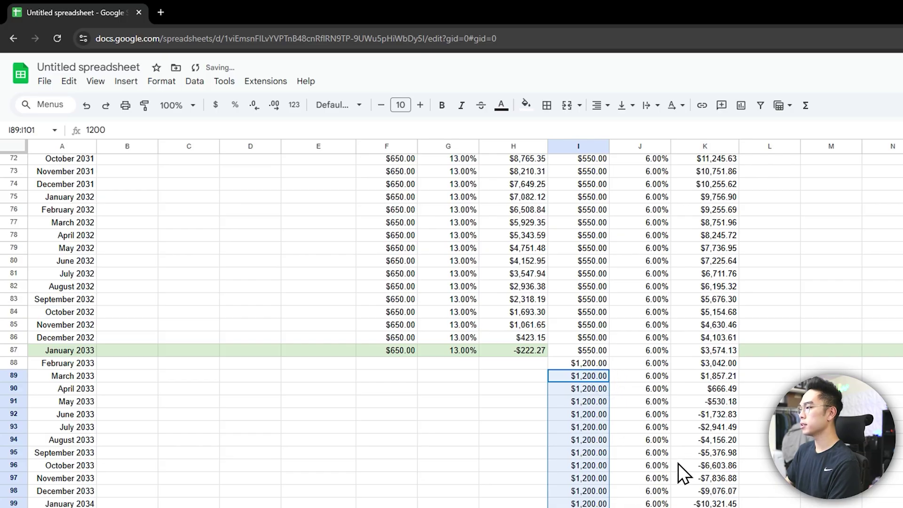
left_click(730, 403)
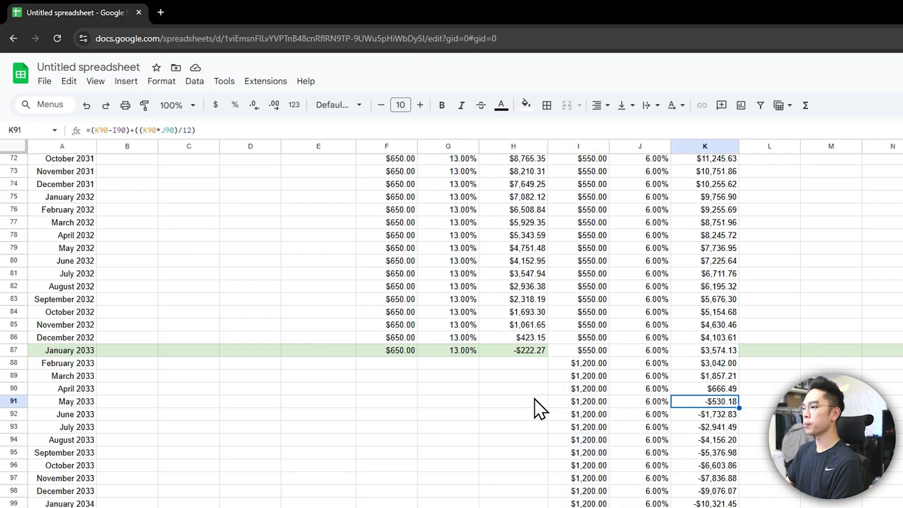
Shade the May 2033 payoff row (row 91) light green.
left_click(15, 402)
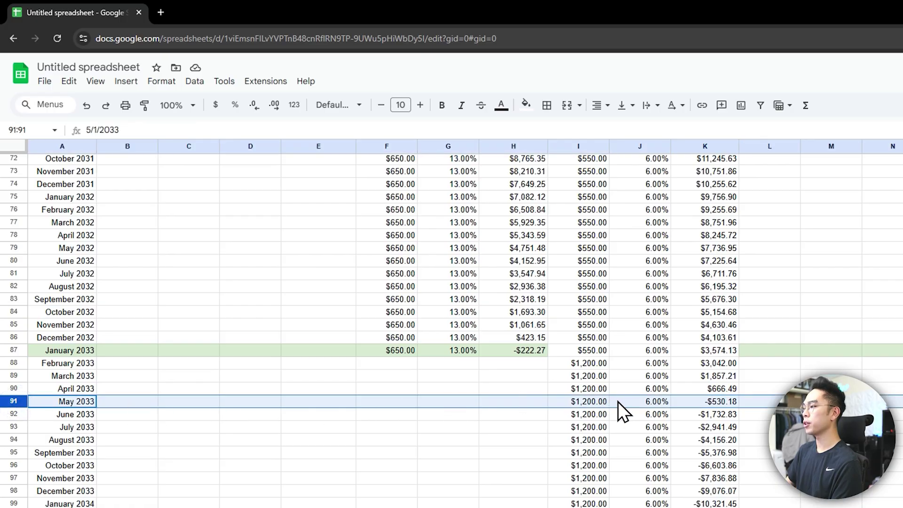
left_click(526, 106)
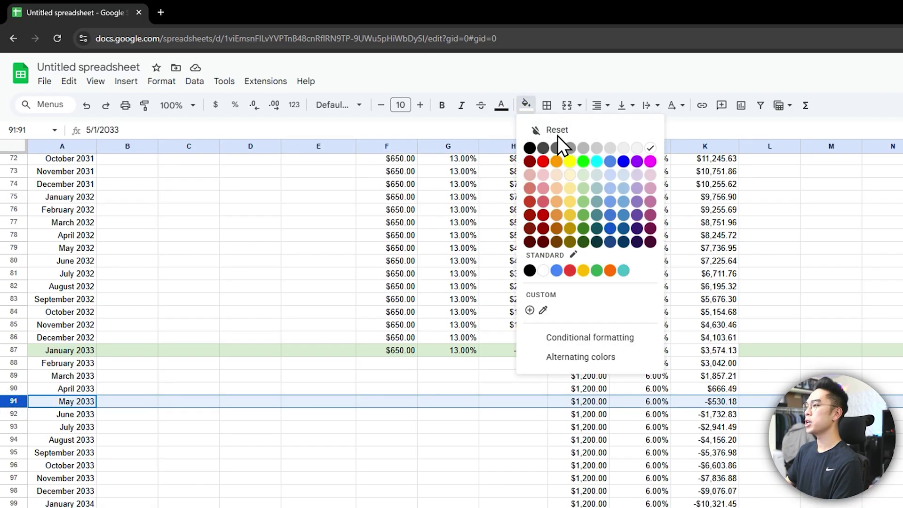
left_click(583, 184)
Clear the Car Loan figures after May 2033 (I92:K131).
left_click_drag(578, 415, 693, 428)
scroll(693, 427, "up", 1)
key("Delete")
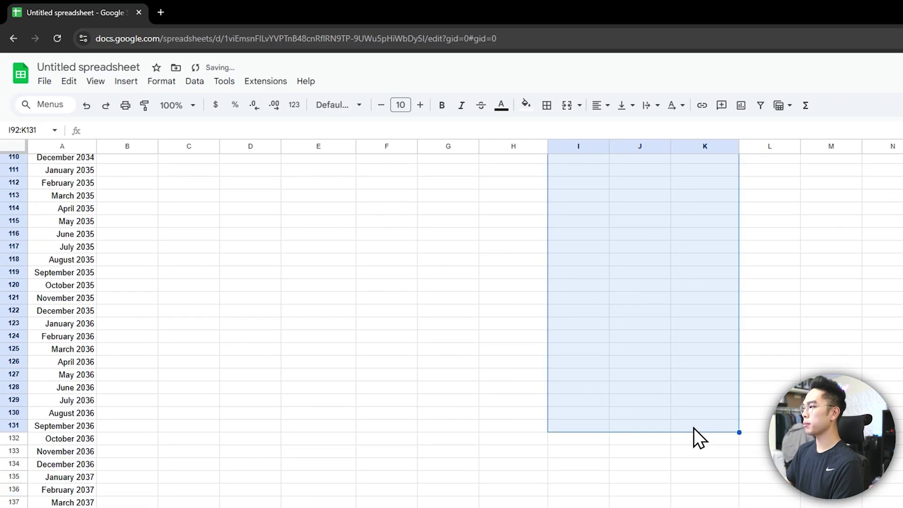
scroll(693, 428, "up", 8)
left_click(831, 430)
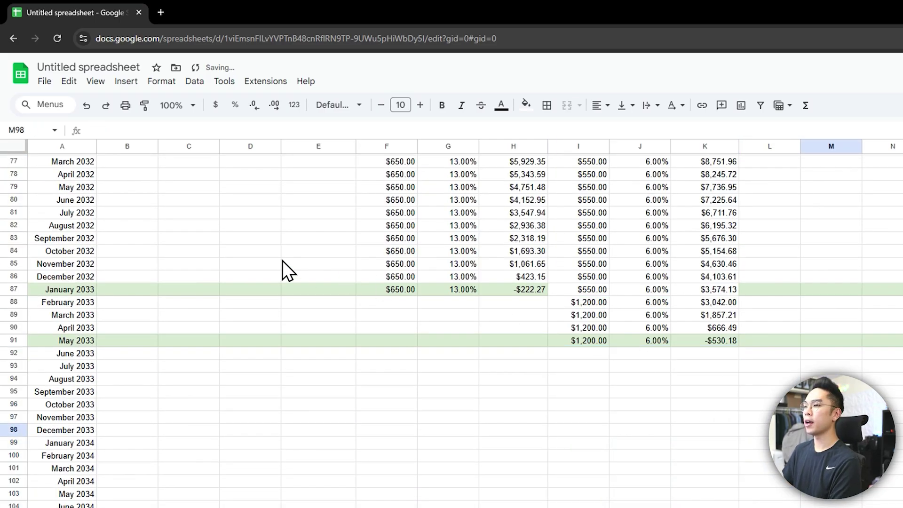
Shade the January 2033 payoff row (row 87) light green.
left_click(14, 289)
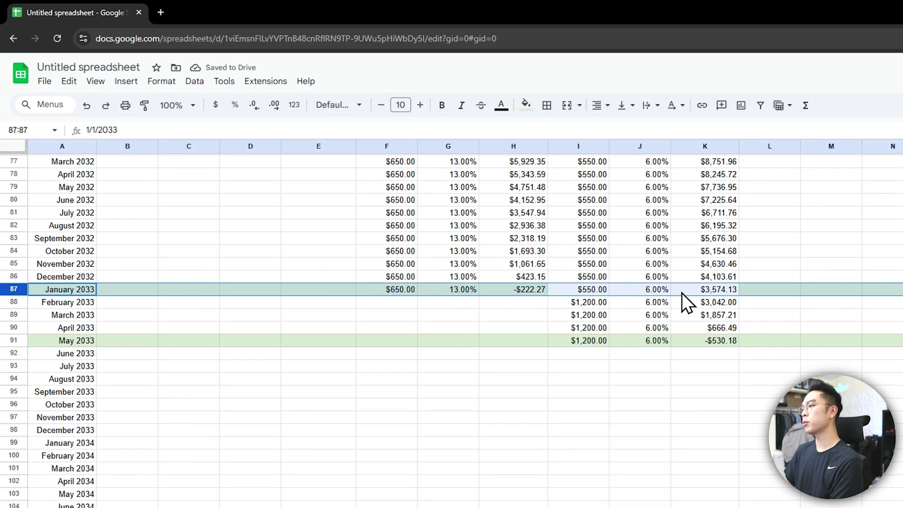
left_click(520, 105)
left_click(583, 171)
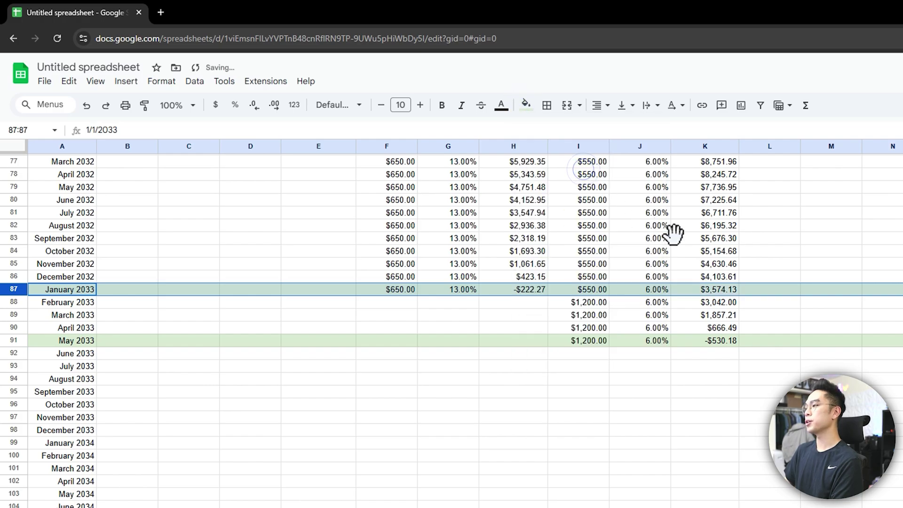
left_click(802, 328)
scroll(736, 449, "up", 3)
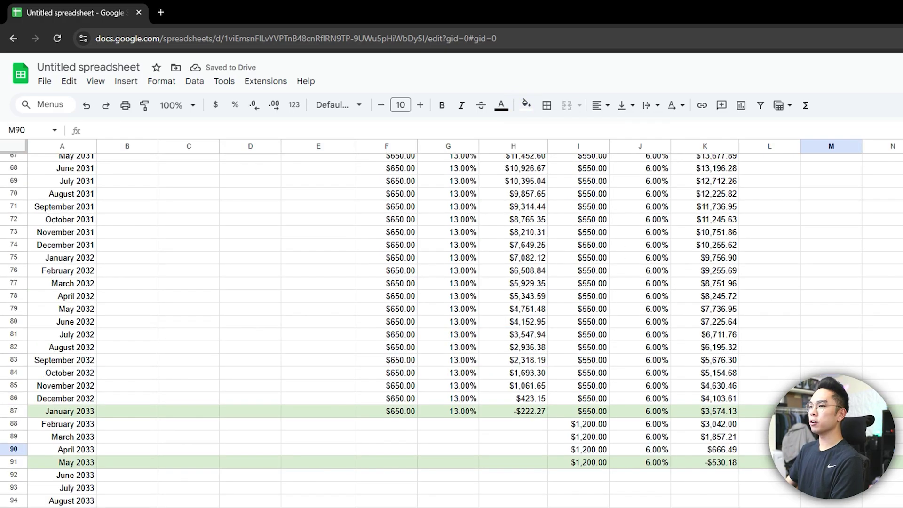
scroll(747, 473, "down", 3)
left_click(87, 340)
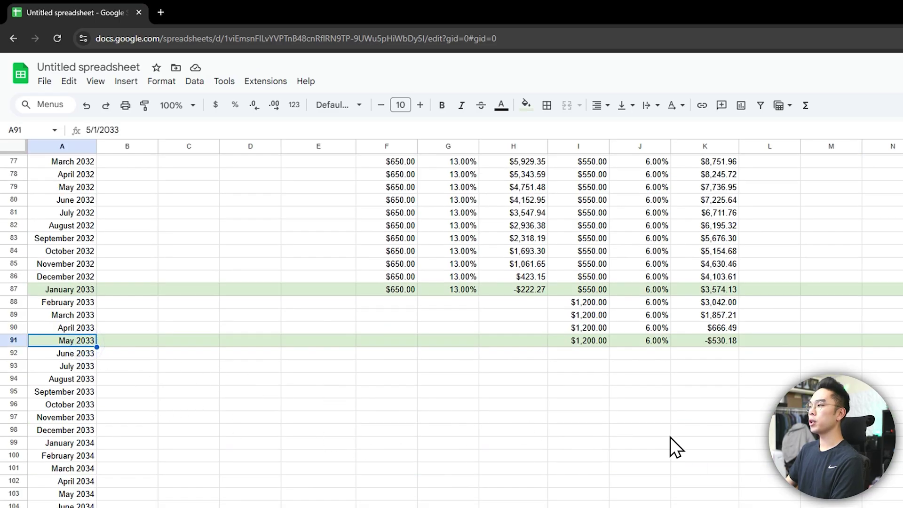
scroll(648, 442, "up", 20)
left_click(133, 188)
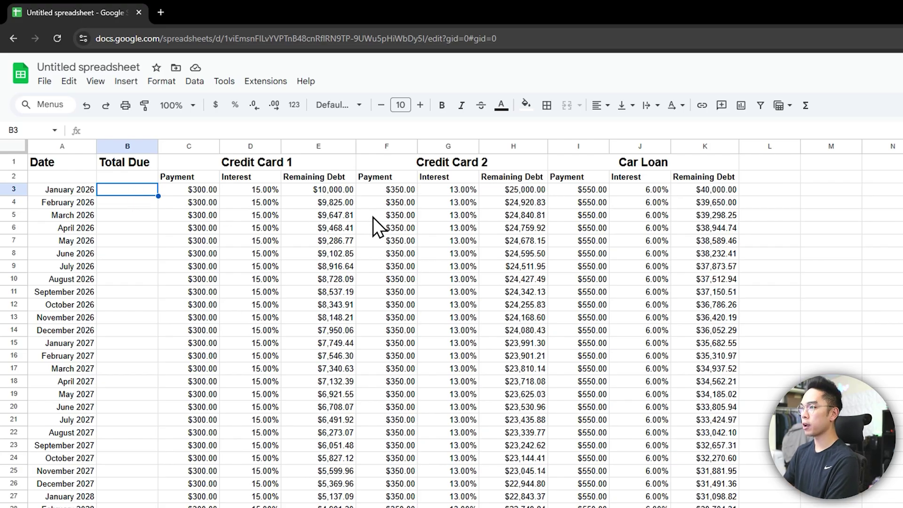
Enter =C3+F3+I3 in B3 so January 2026 Total Due shows $1,200.00.
type("=")
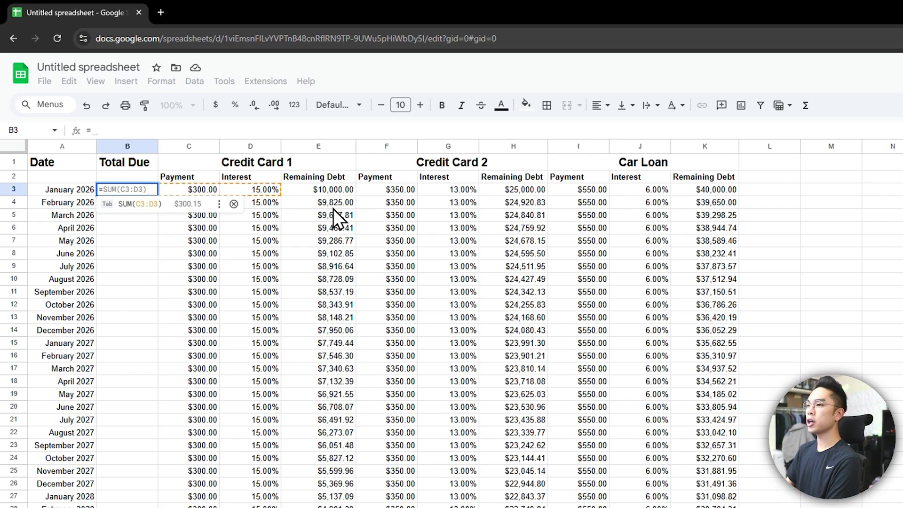
left_click(205, 188)
type("+")
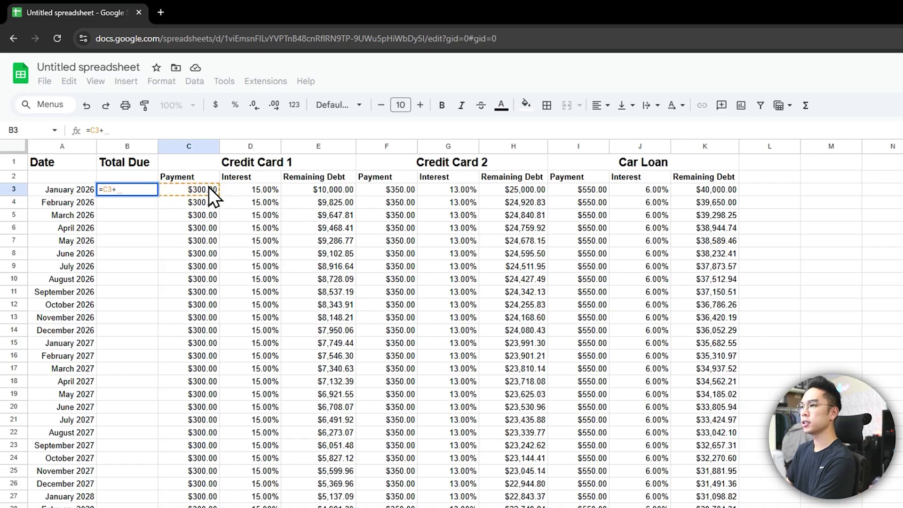
left_click(393, 189)
type("+")
left_click(600, 188)
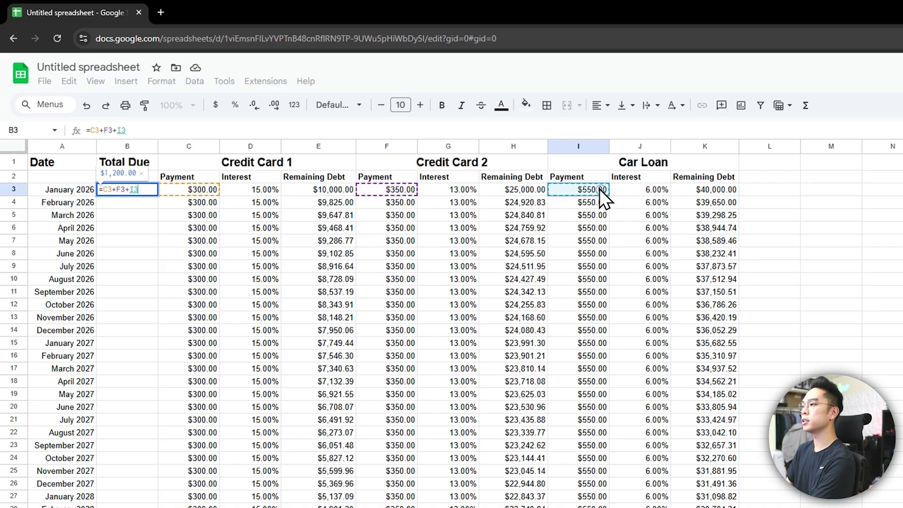
key("Return")
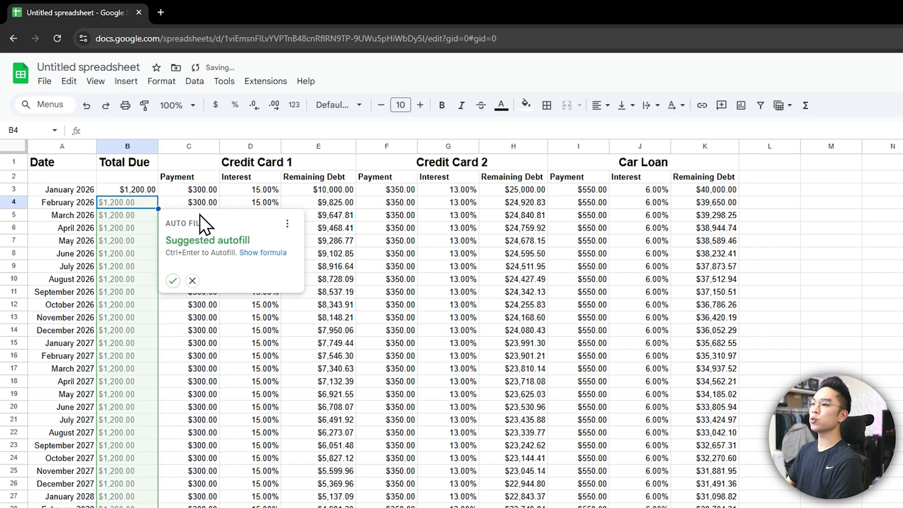
left_click(131, 188)
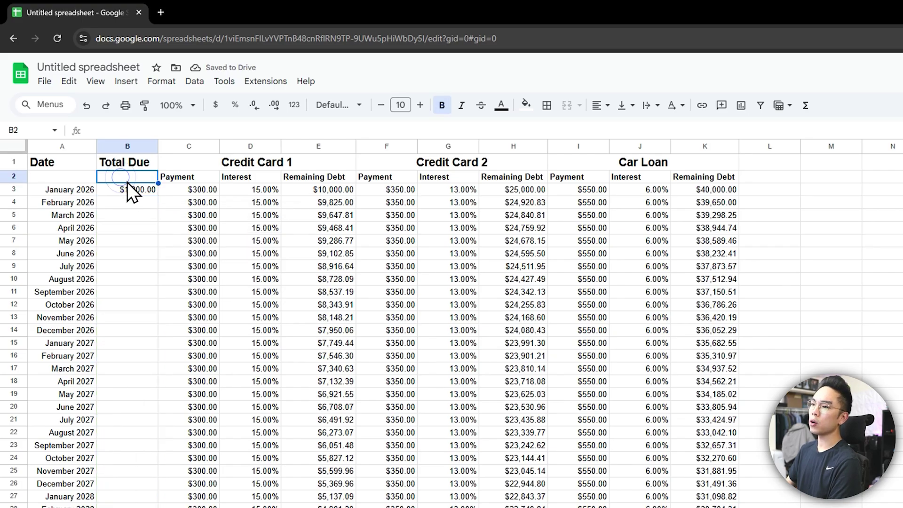
Fill the Total Due formula from B3 down to B91 (May 2033).
scroll(152, 252, "down", 3)
left_click_drag(157, 194, 157, 407)
scroll(207, 266, "down", 10)
left_click(242, 428)
scroll(242, 427, "up", 18)
scroll(252, 409, "down", 5)
scroll(254, 385, "down", 6)
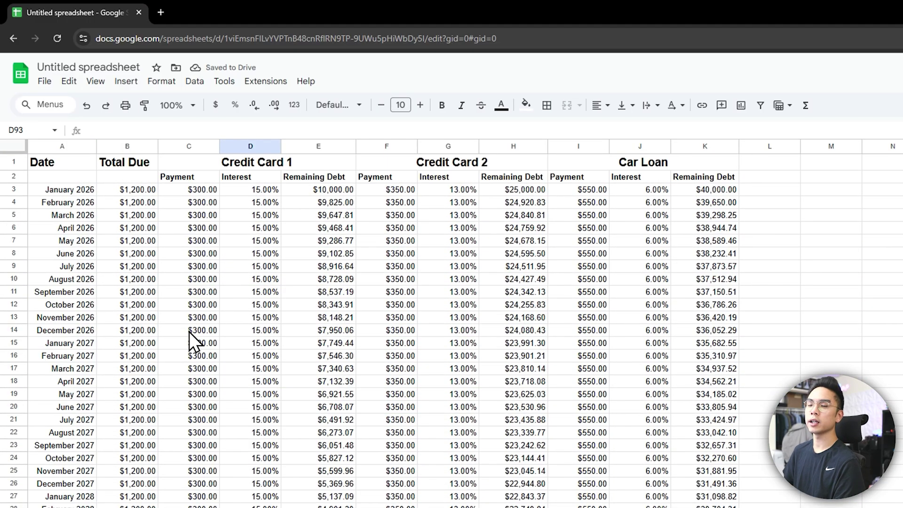
scroll(189, 331, "down", 12)
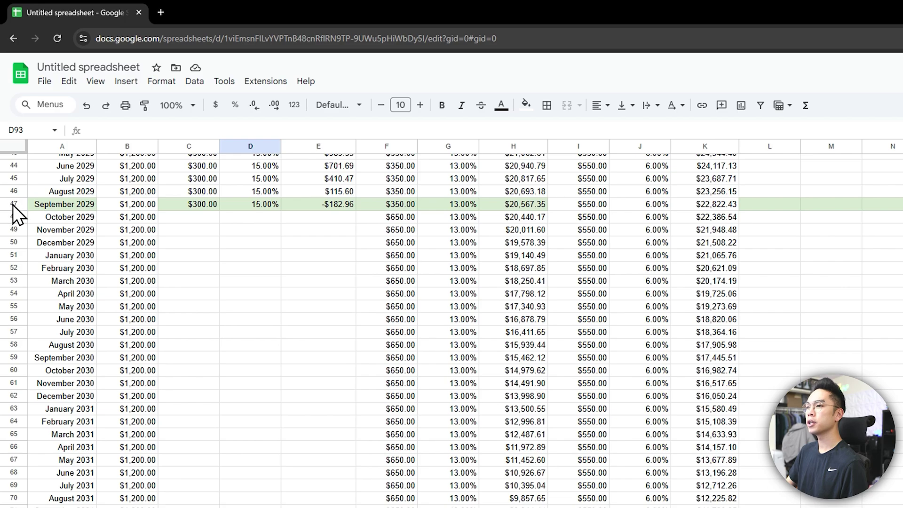
Shade the September 2029 and January 2033 payoff rows light green.
left_click(13, 205)
left_click(526, 104)
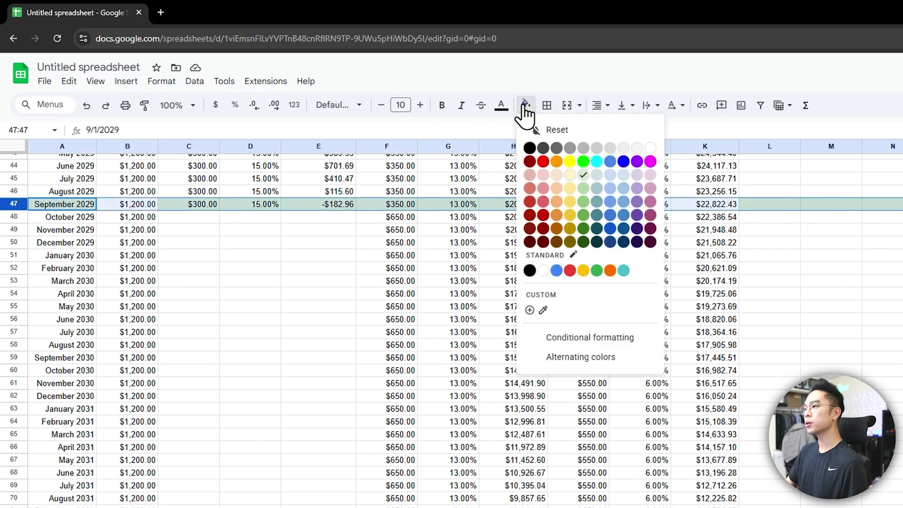
left_click(584, 175)
scroll(429, 262, "down", 8)
left_click(12, 350)
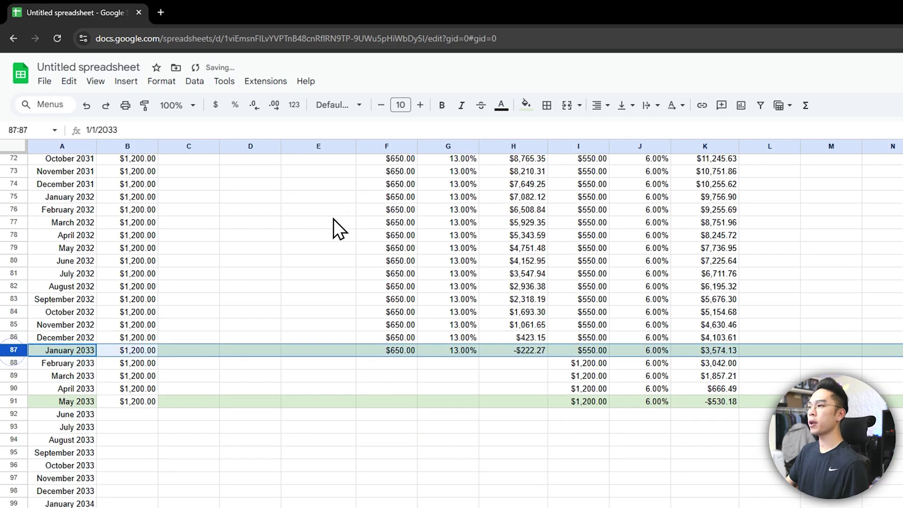
left_click(526, 104)
left_click(577, 193)
left_click(298, 264)
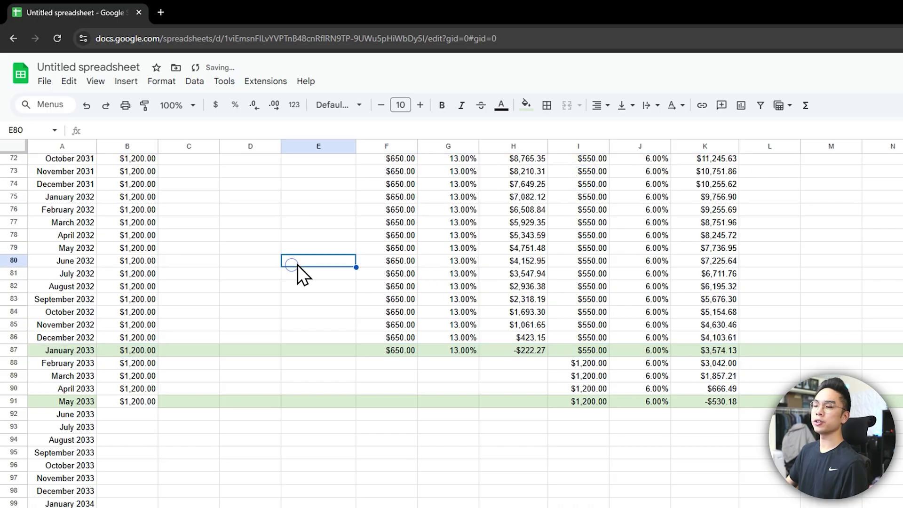
Shade the May 2033 payoff row light green.
scroll(254, 275, "down", 3)
left_click(14, 279)
left_click(522, 106)
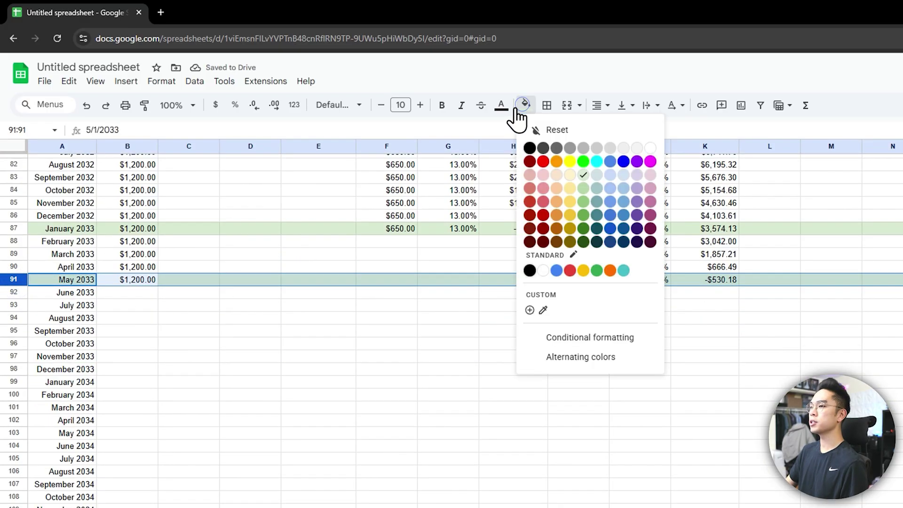
left_click(584, 175)
left_click(514, 380)
scroll(514, 419, "up", 20)
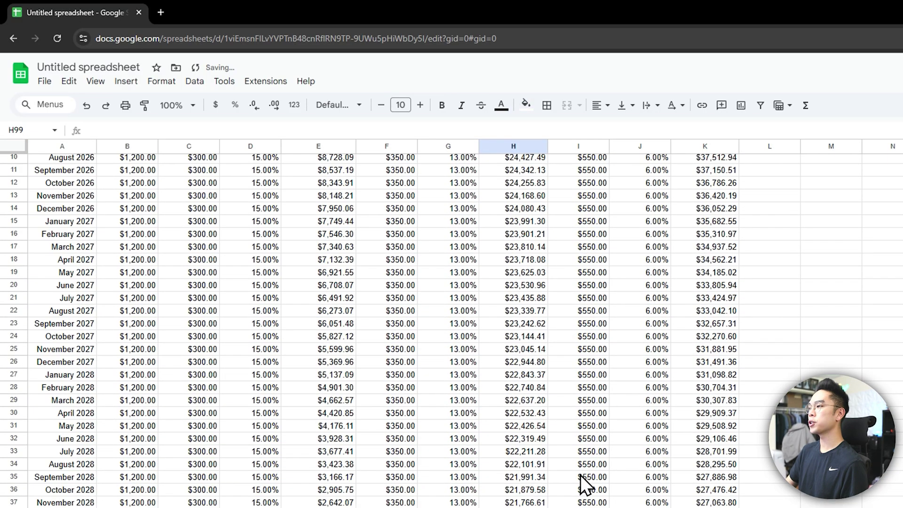
scroll(580, 476, "up", 3)
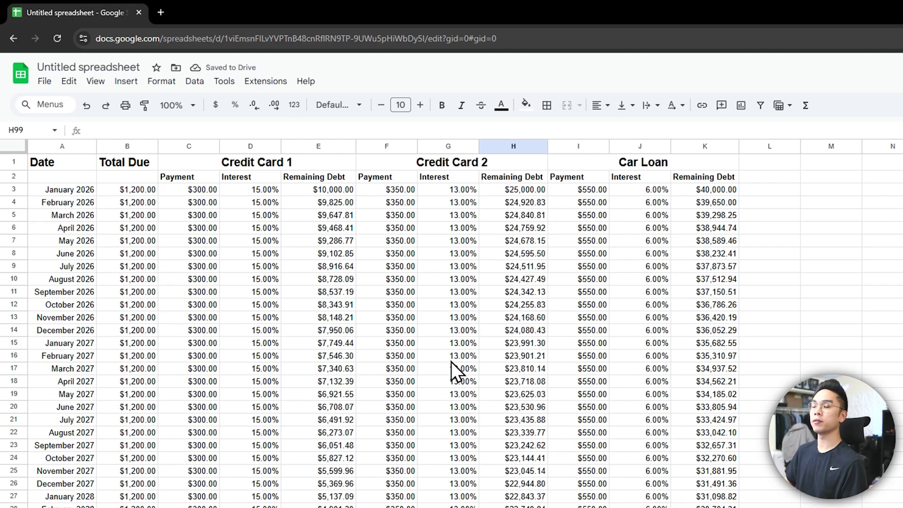
left_click(312, 162)
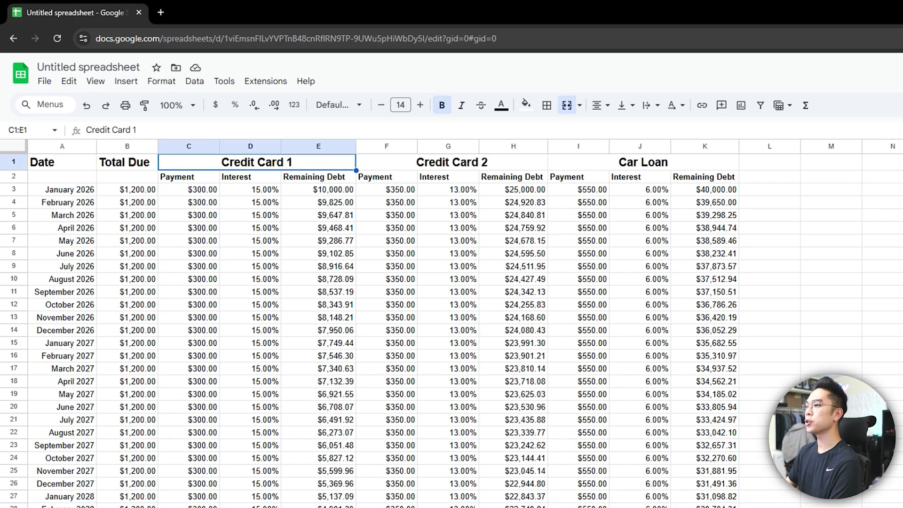
Fill the Credit Card 1, Credit Card 2 and Car Loan headers orange, blue and green.
left_click(525, 106)
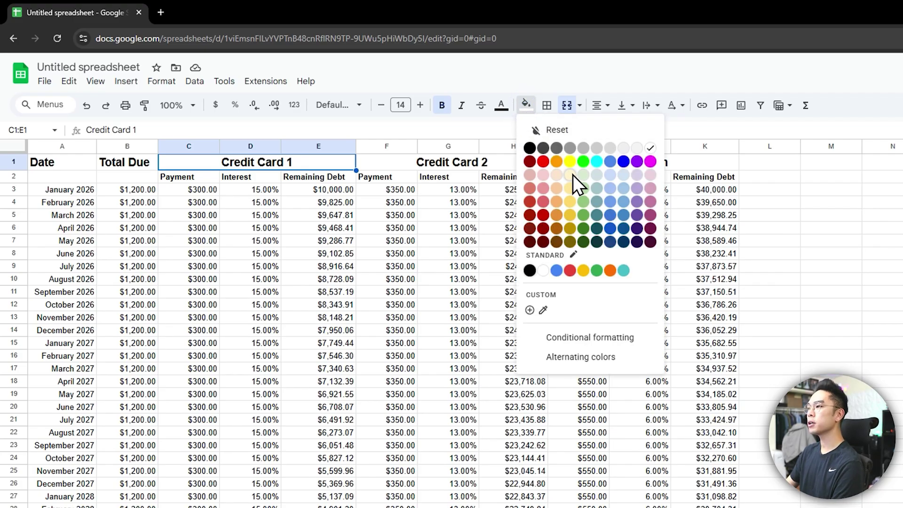
left_click(555, 200)
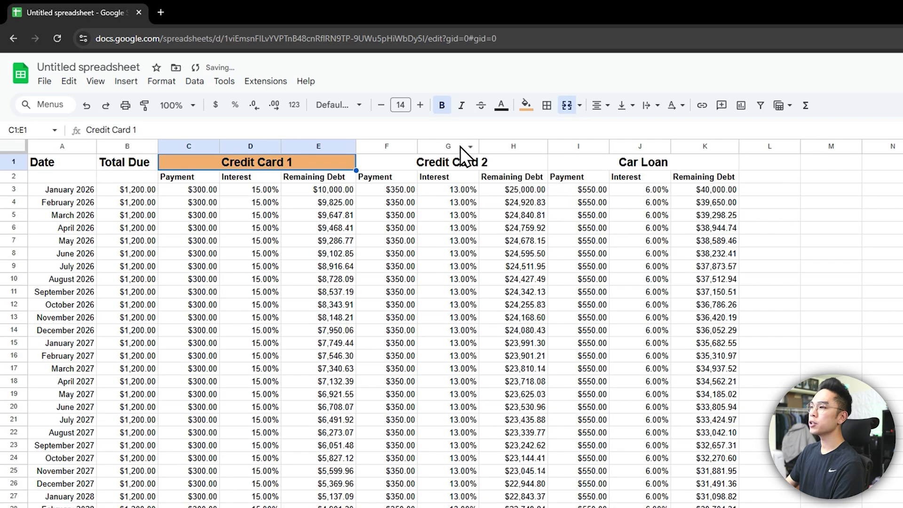
left_click(470, 161)
left_click(525, 107)
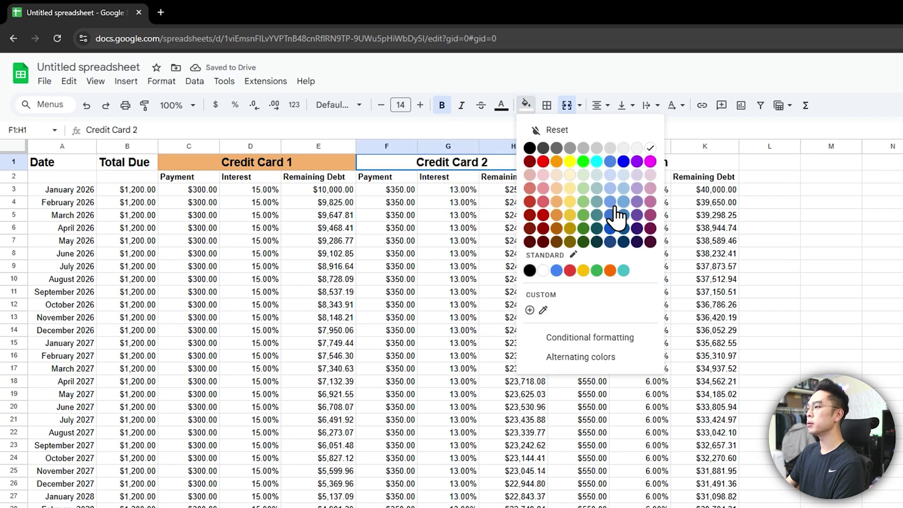
left_click(624, 202)
left_click(575, 161)
left_click(526, 106)
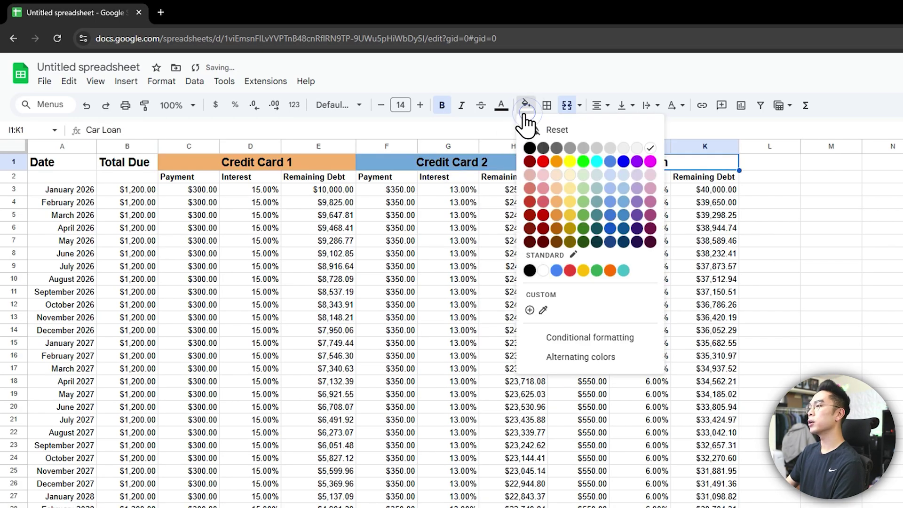
left_click(584, 214)
Make the Car Loan and Credit Card 2 header titles white.
left_click(501, 106)
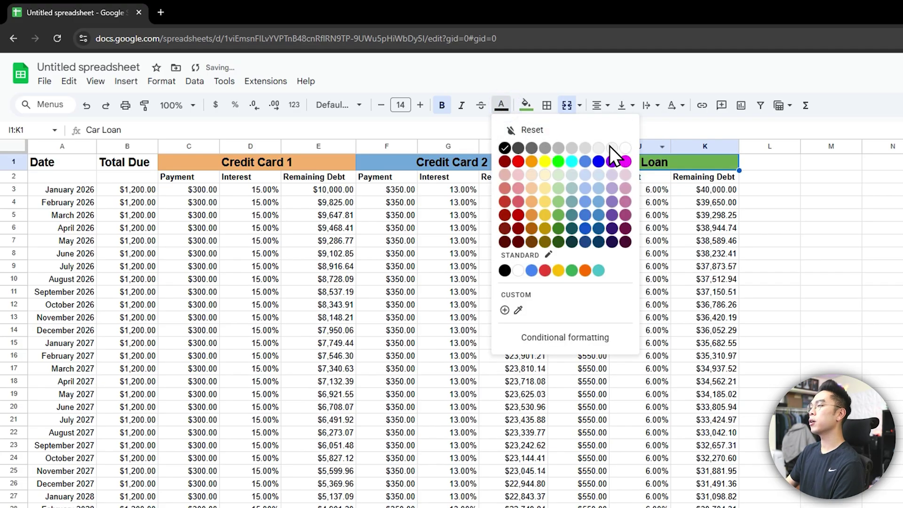
left_click(626, 147)
left_click(529, 162)
left_click(503, 107)
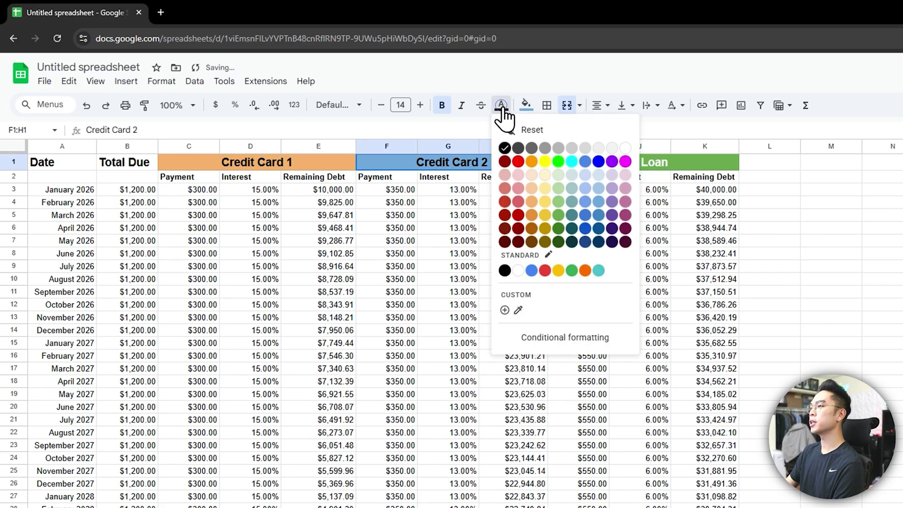
left_click(623, 149)
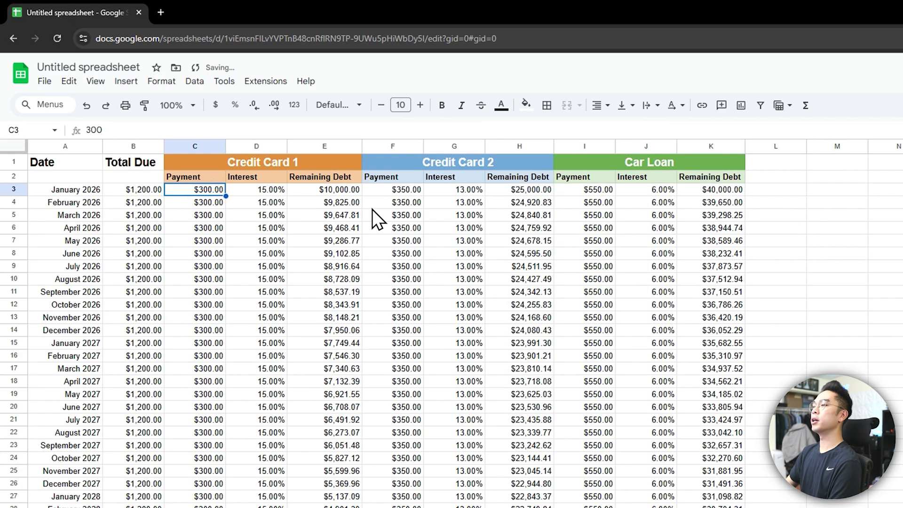
left_click(348, 205)
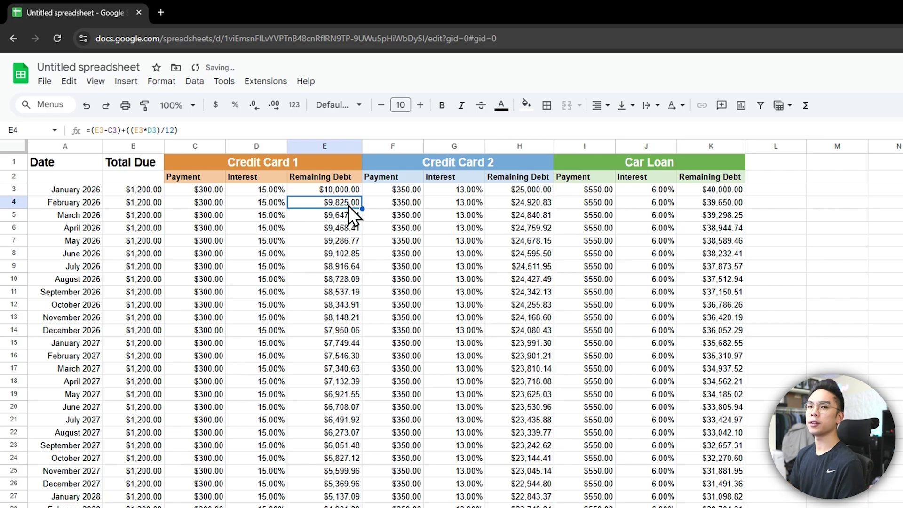